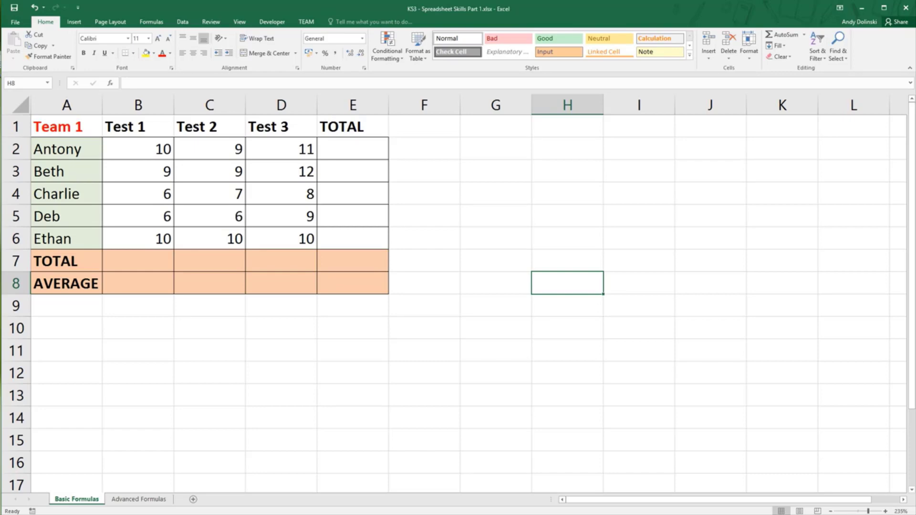
Enter the words spreadsheets, formulas and calculate in cells G2, G3 and G4
left_click(480, 153)
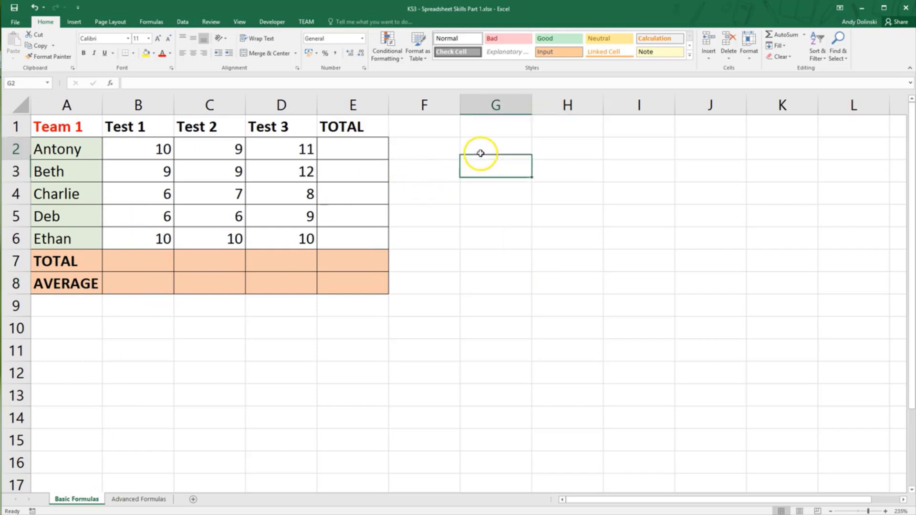
type("spreadsheets")
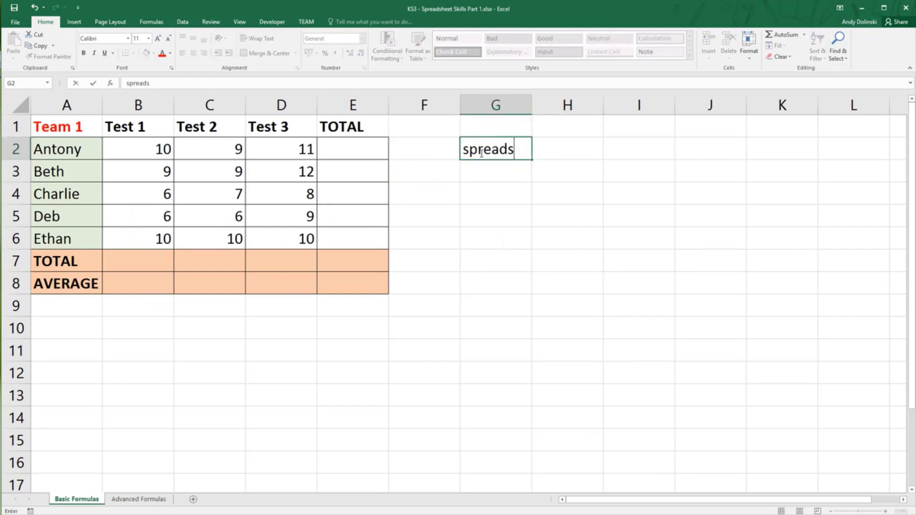
key("Return")
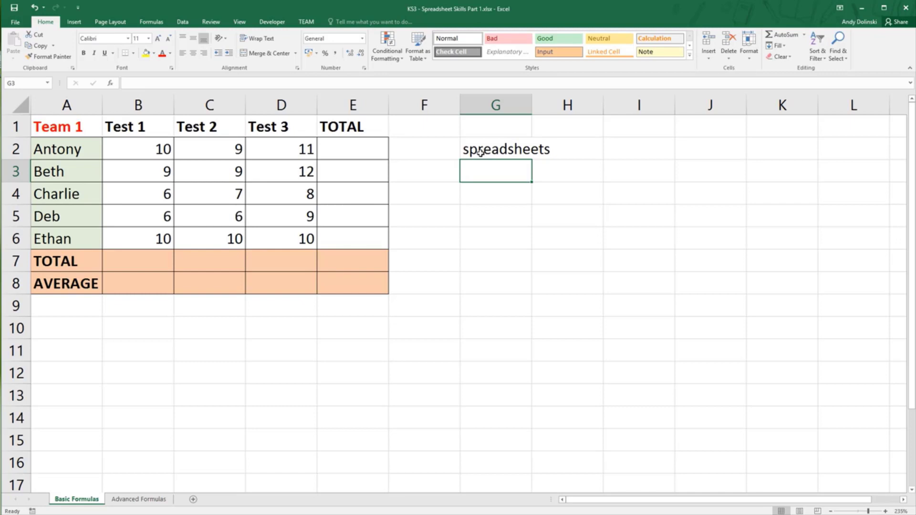
type("forma")
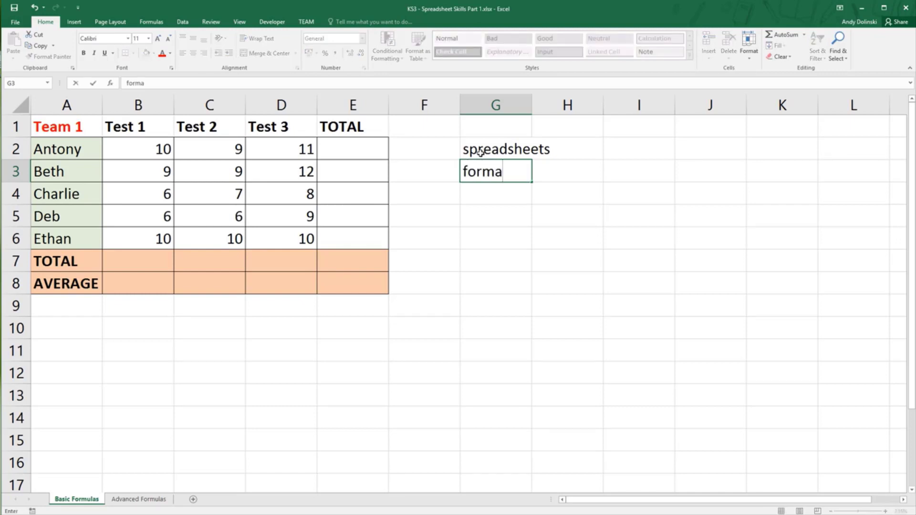
key("BackSpace")
type("ulas")
key("Return")
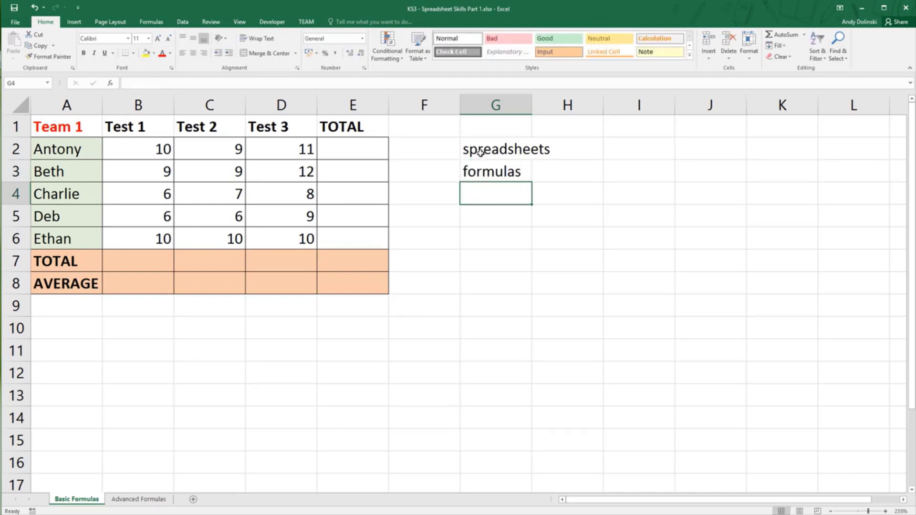
type("calculate")
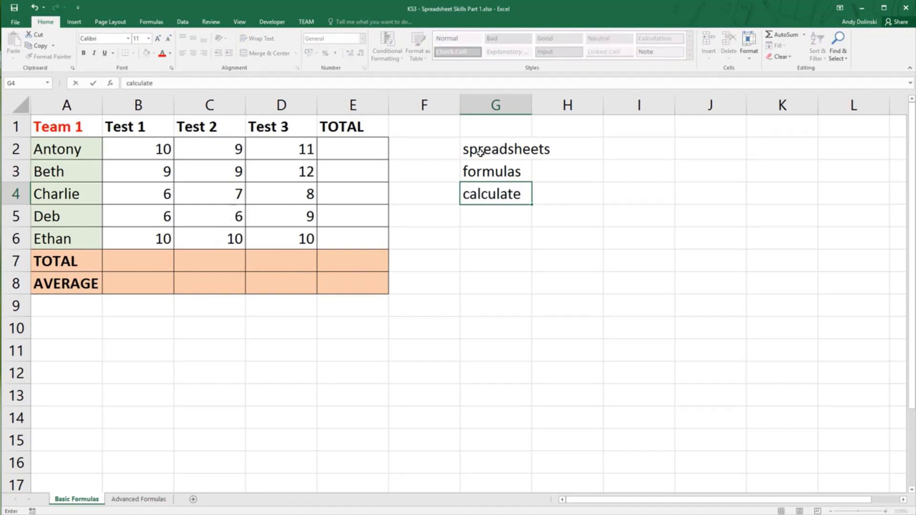
key("Return")
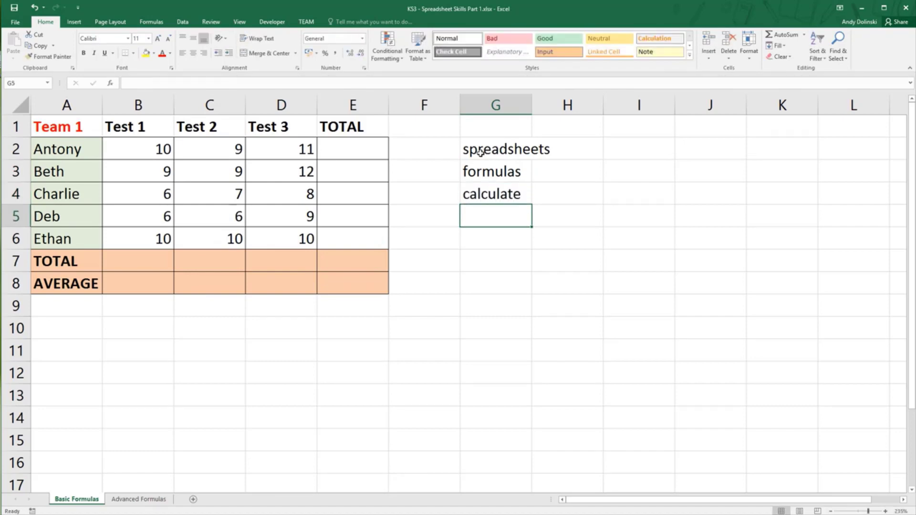
Enter an equals sign in G6 and the text "cell references" in G7, leaving G5 blank
key("Return")
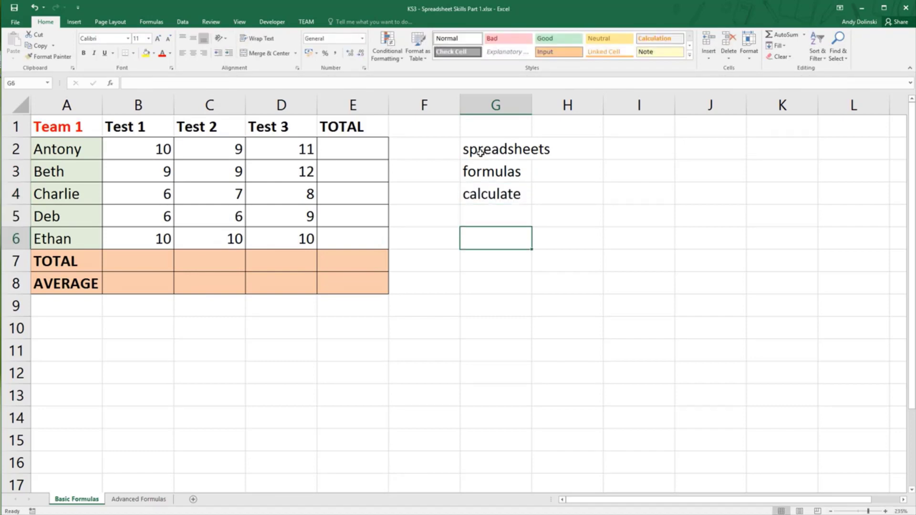
type("=")
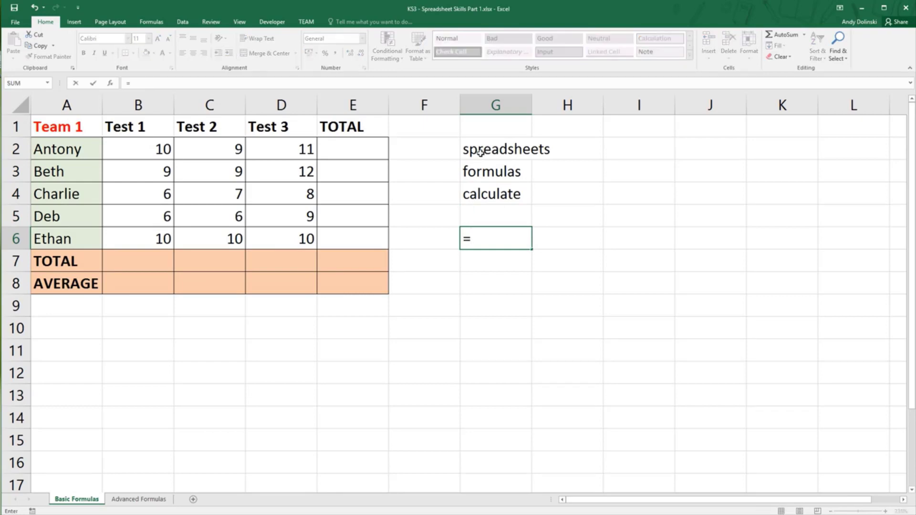
key("Return")
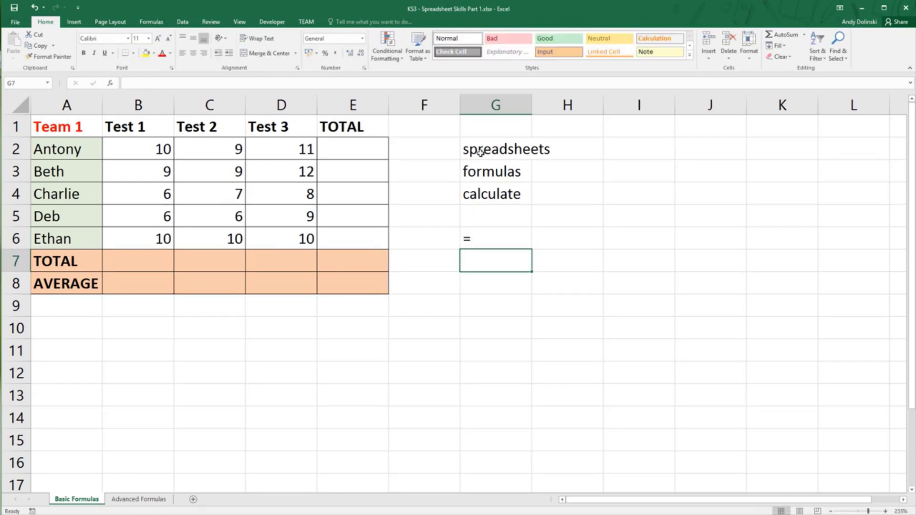
type("cell e")
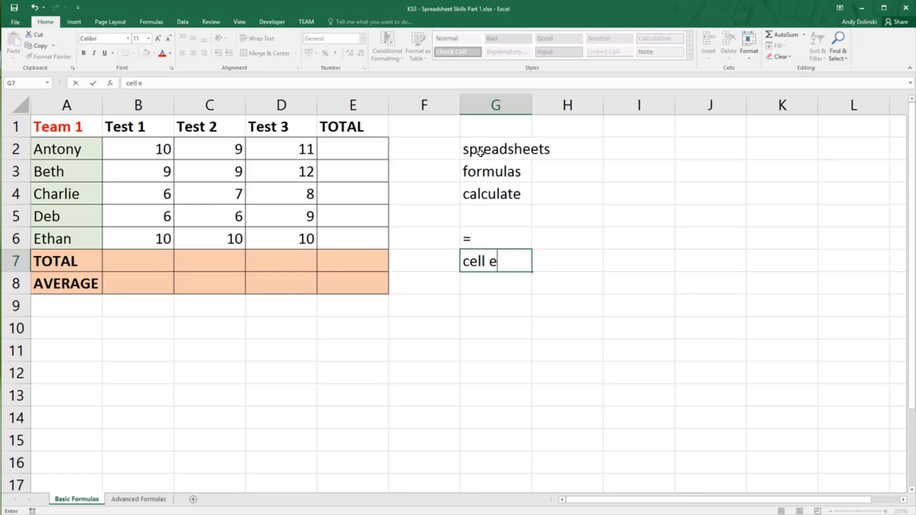
key("BackSpace")
type("refences")
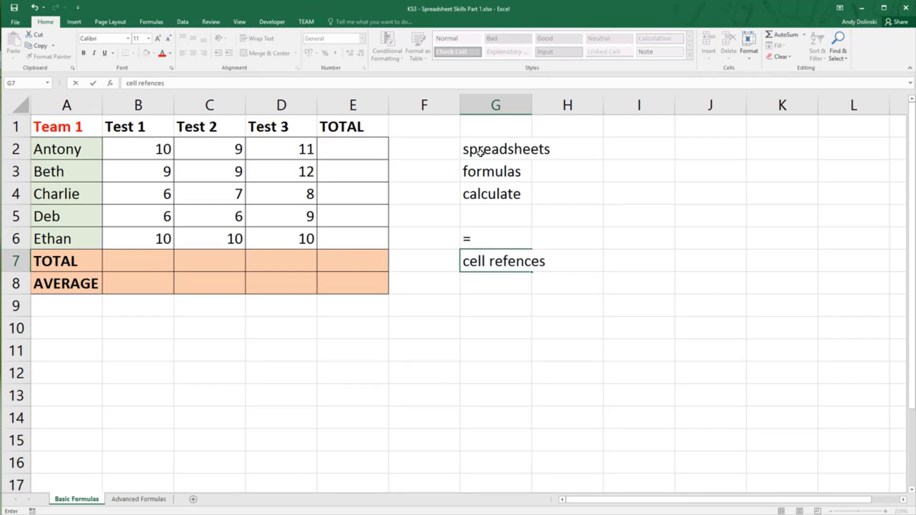
key("BackSpace")
key("BackSpace")
key("BackSpace")
key("BackSpace")
type("rences")
key("Return")
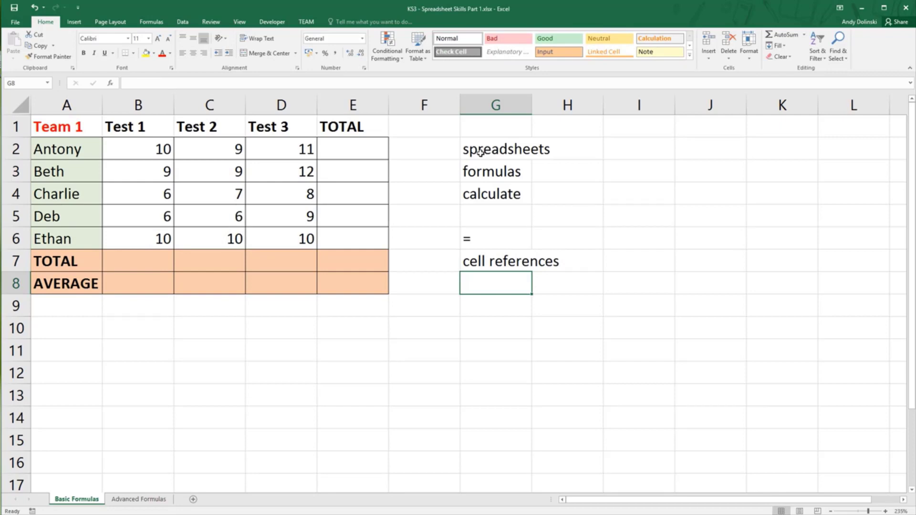
Enter "operator" followed by the symbols + - / * in cell G8
type("operator ")
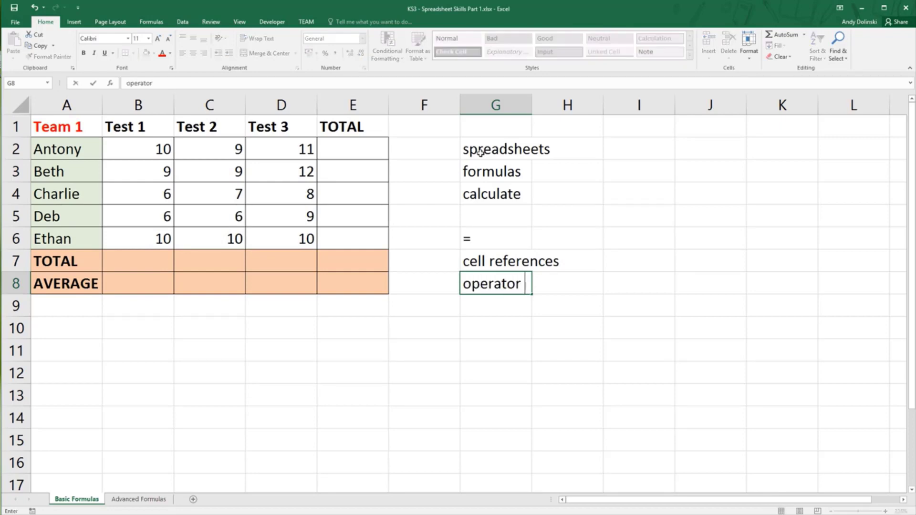
type("+ -  / *")
left_click(538, 321)
left_click(488, 312)
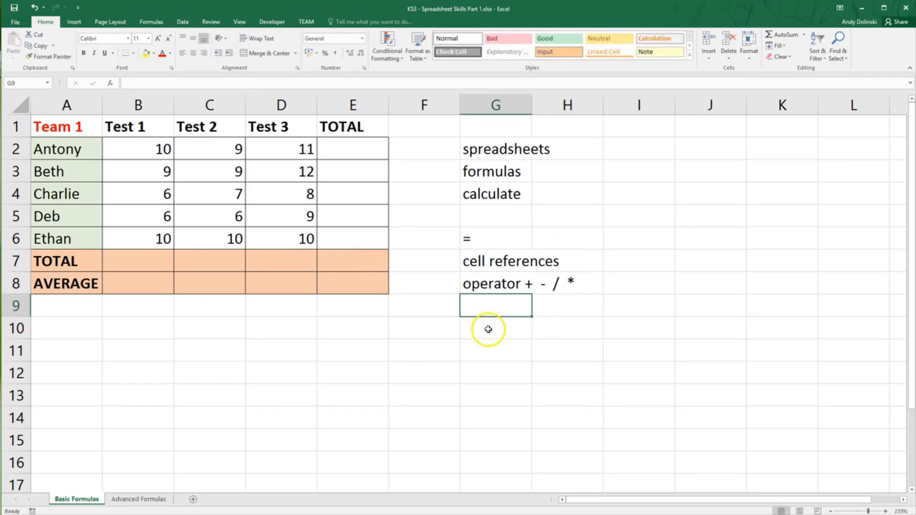
left_click(489, 332)
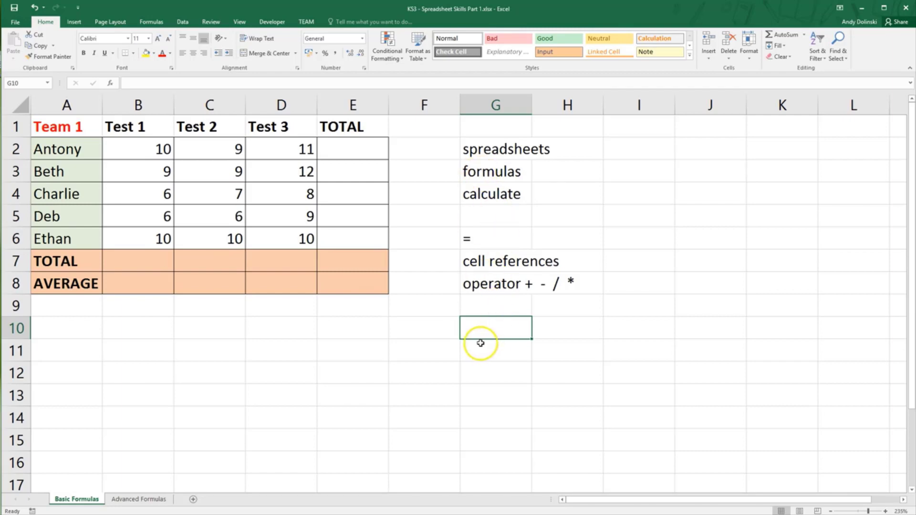
left_click(348, 150)
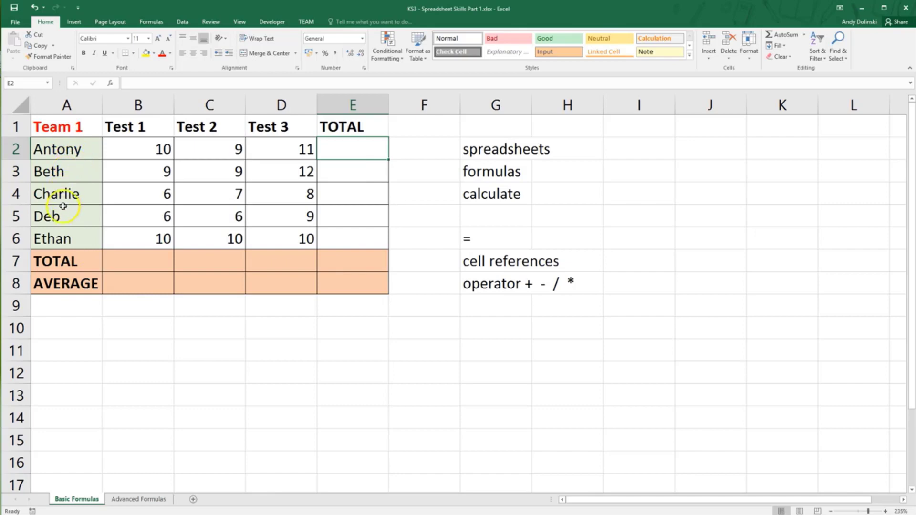
scroll(147, 143, "down", 1)
scroll(188, 229, "down", 1)
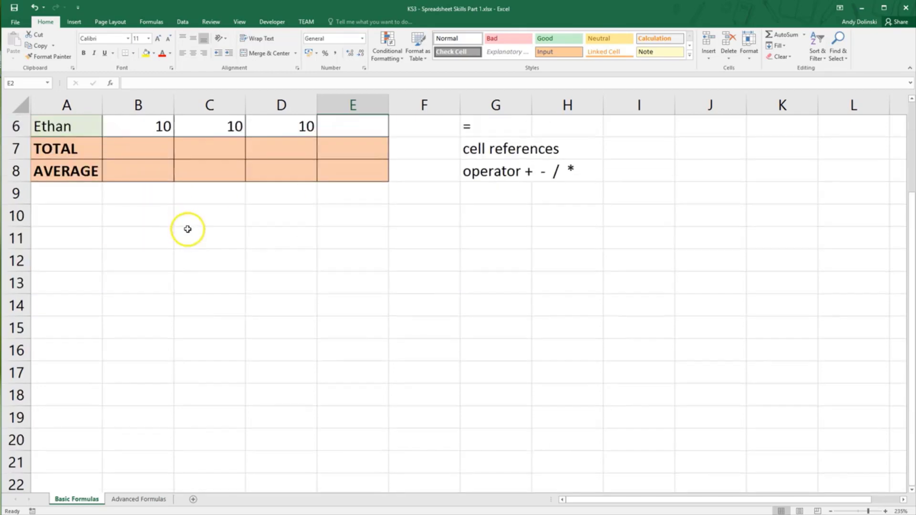
scroll(127, 178, "up", 2)
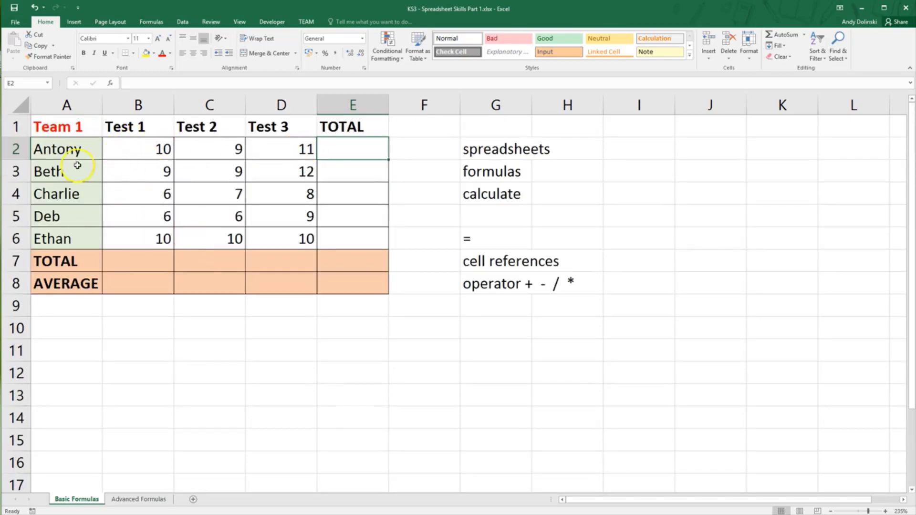
left_click_drag(96, 148, 353, 150)
left_click_drag(56, 175, 292, 172)
Enter 30 as a fixed number for the first student's total in cell E2
left_click(340, 149)
type("30")
key("Return")
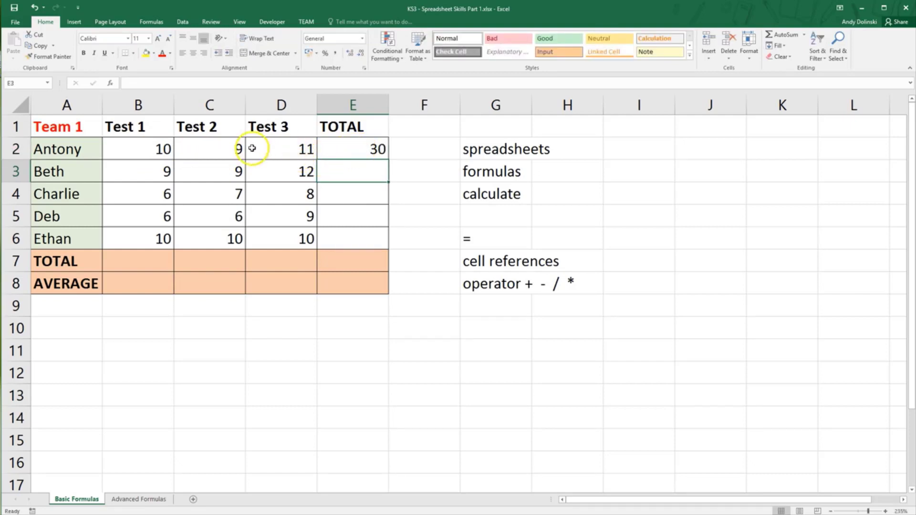
Set the Test 2 score in C2 to 11 and overwrite the total in E2 with 32
left_click(230, 147)
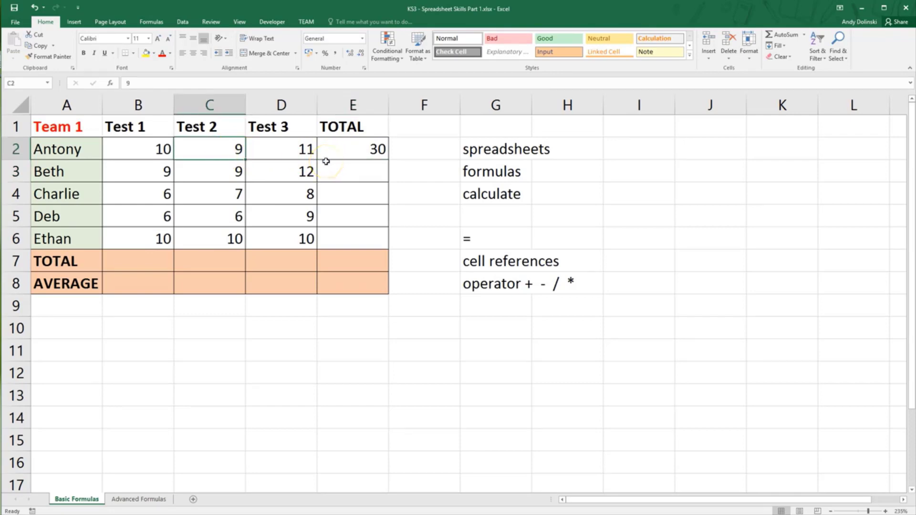
type("11")
key("Return")
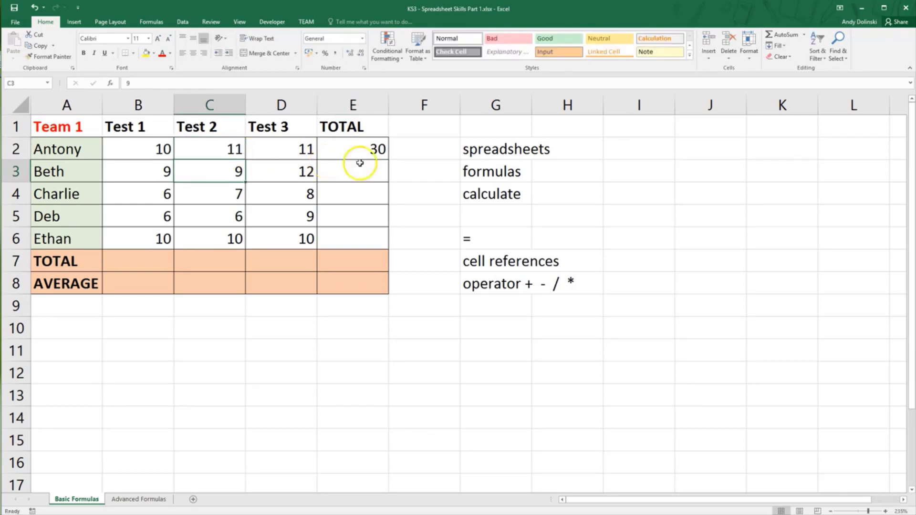
left_click(359, 153)
type("32")
key("Return")
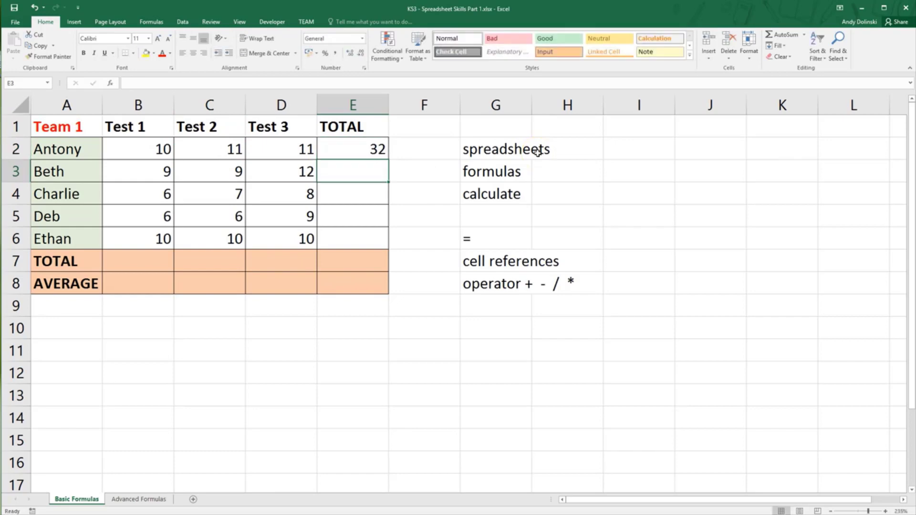
Clear the manually entered total in E2 and set the Test 2 score in C2 back to 9
left_click(379, 152)
key("Delete")
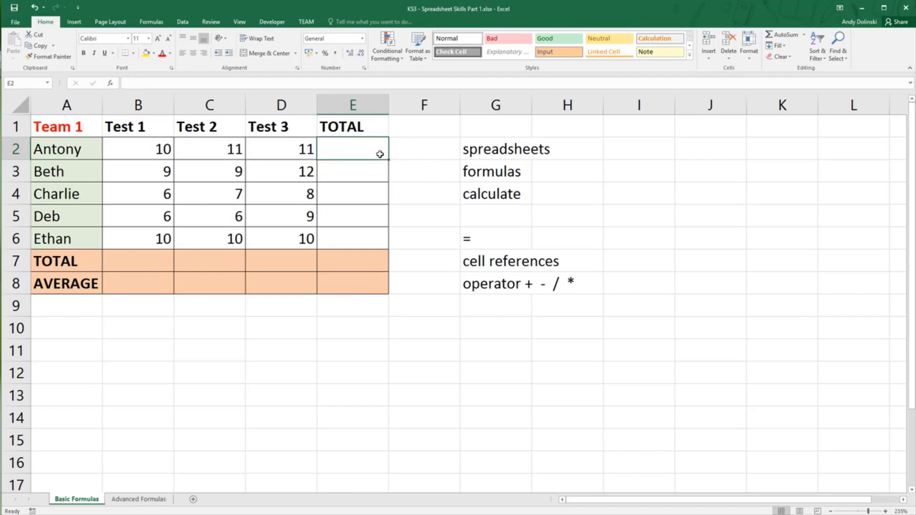
left_click(211, 152)
type("9")
key("Return")
Calculate the first student's total in E2 with the formula =B2+C2+D2
left_click(350, 149)
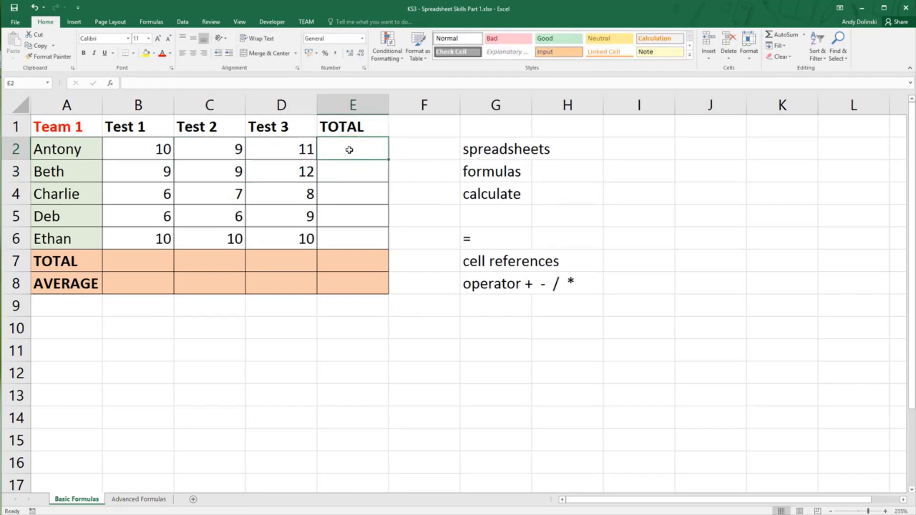
type("=")
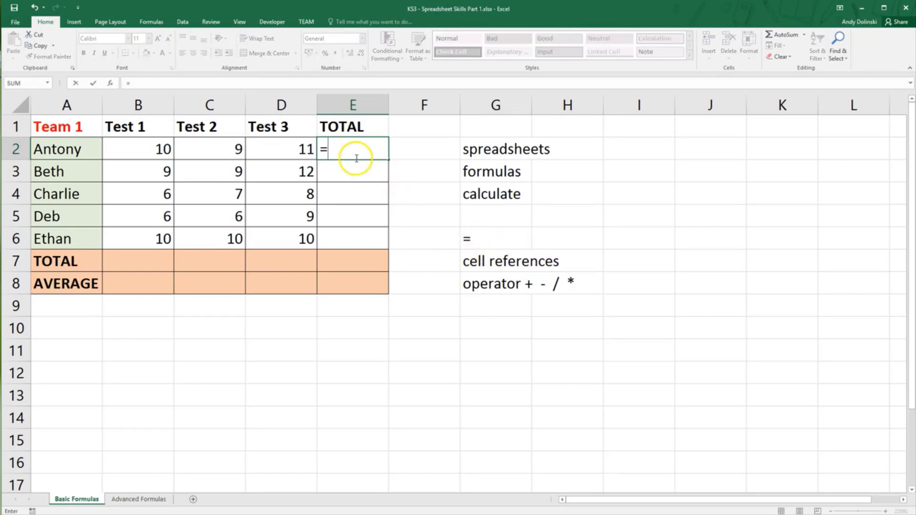
left_click(149, 150)
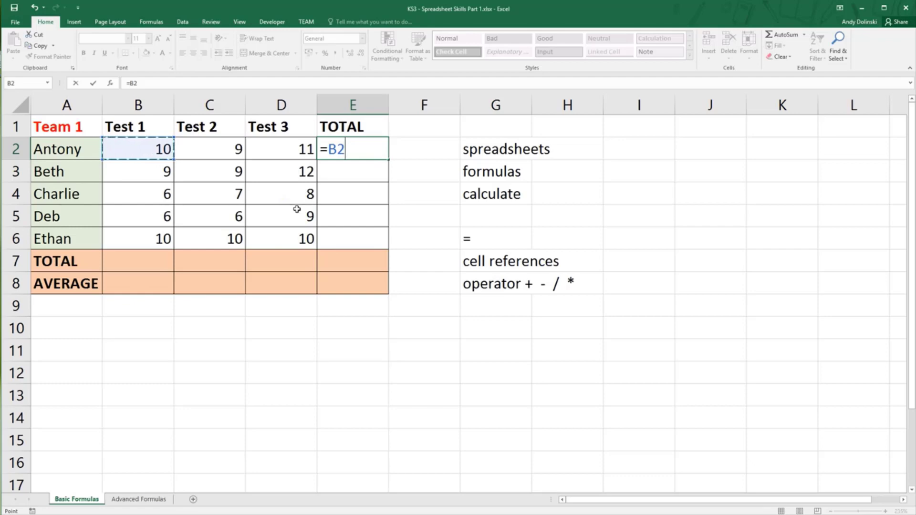
type("+")
left_click(225, 149)
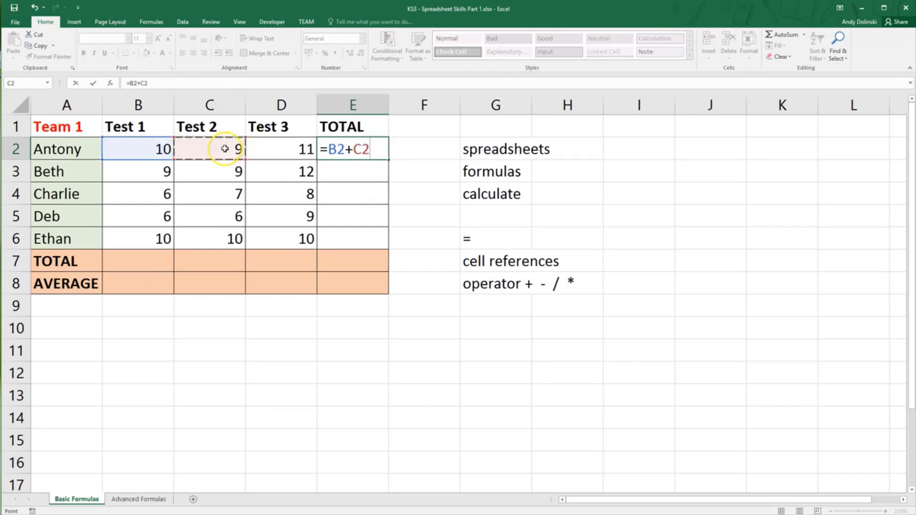
type("+")
left_click(268, 149)
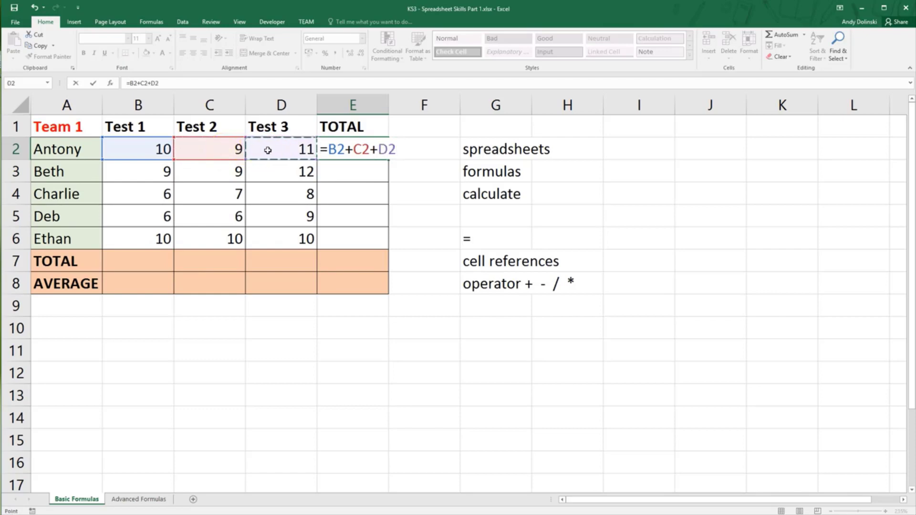
key("Return")
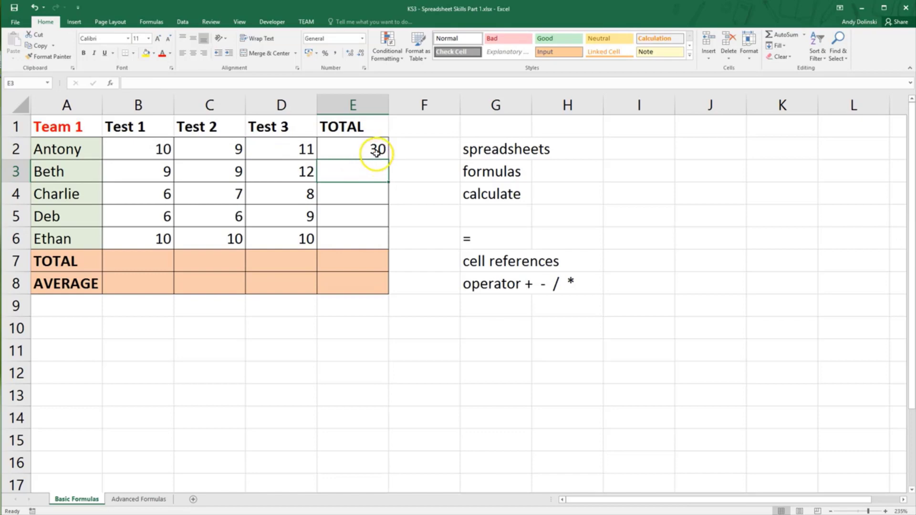
Set the first student's Test 2 score in C2 to 11
left_click(224, 154)
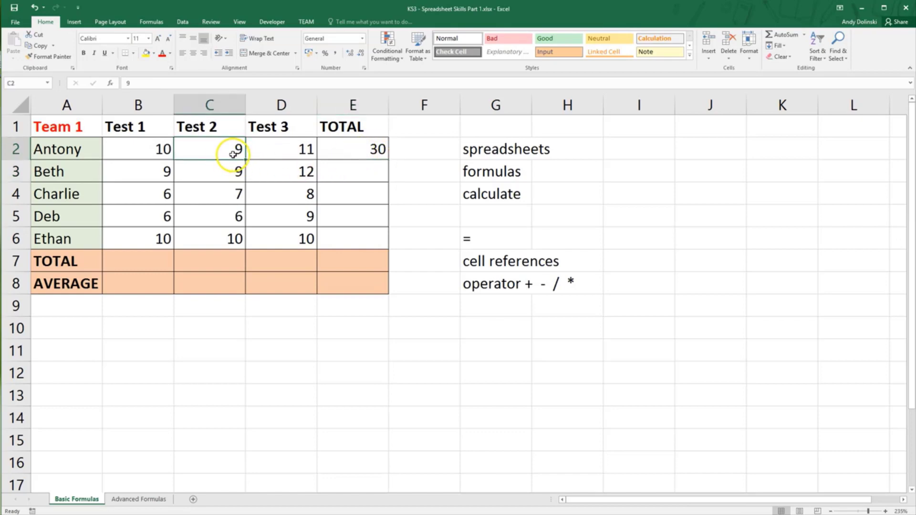
type("11")
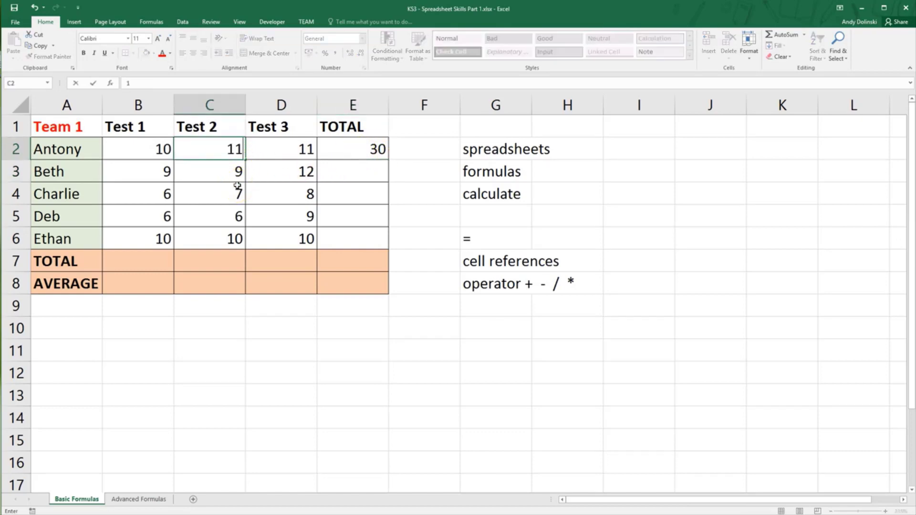
key("Return")
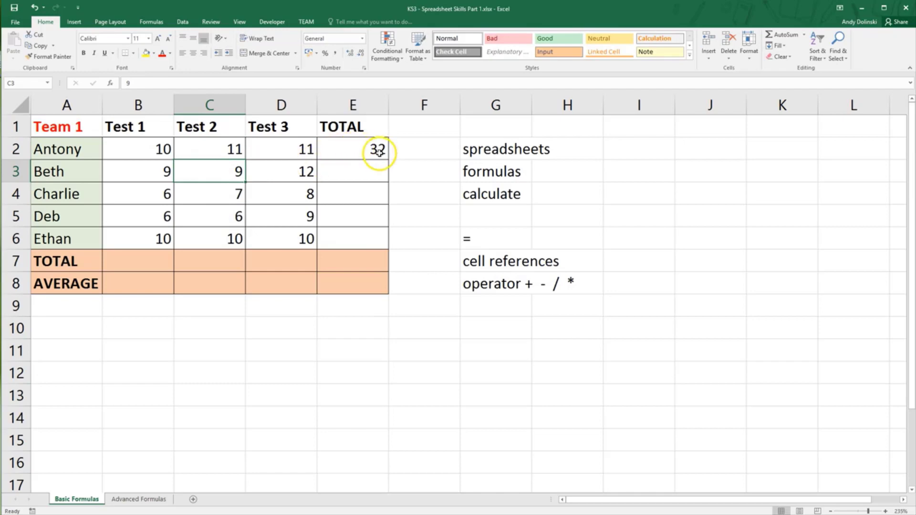
Calculate the second student's total in E3 with the formula =B3+C3+D3
left_click(367, 174)
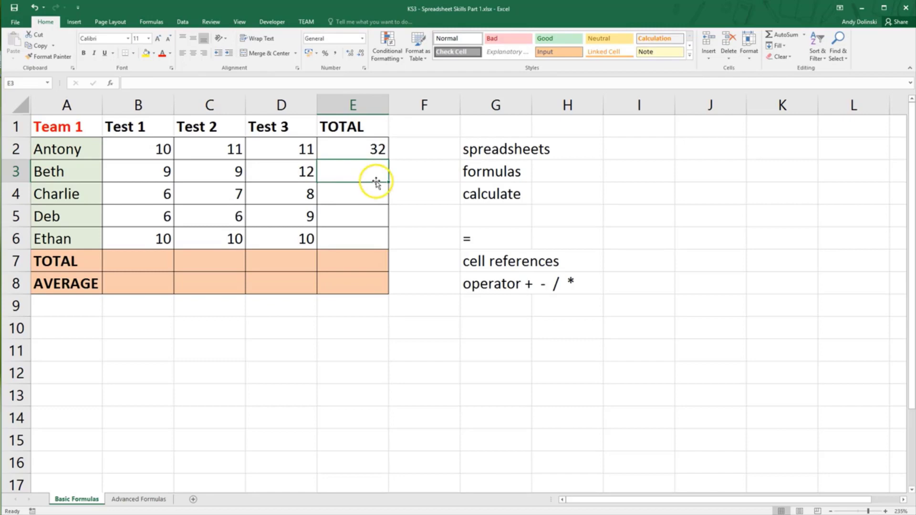
type("=")
left_click(159, 175)
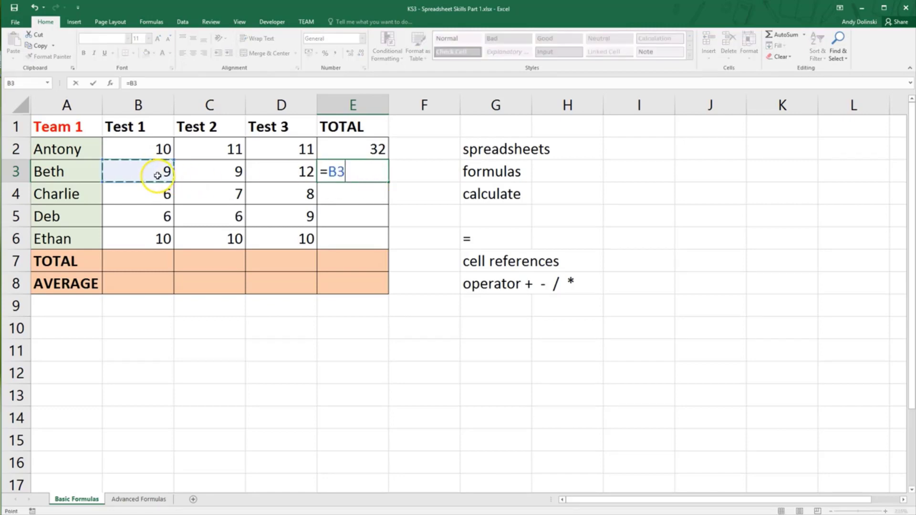
type("+")
left_click(204, 178)
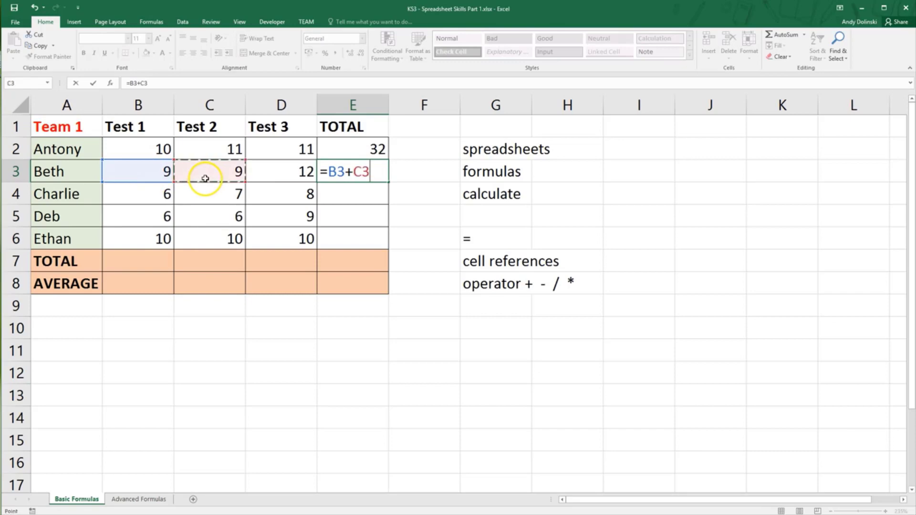
type("+")
left_click(263, 177)
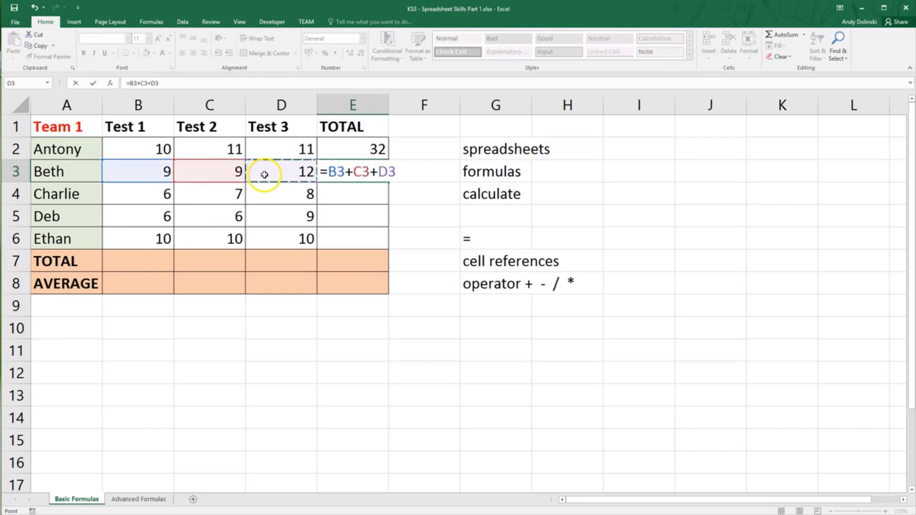
key("Return")
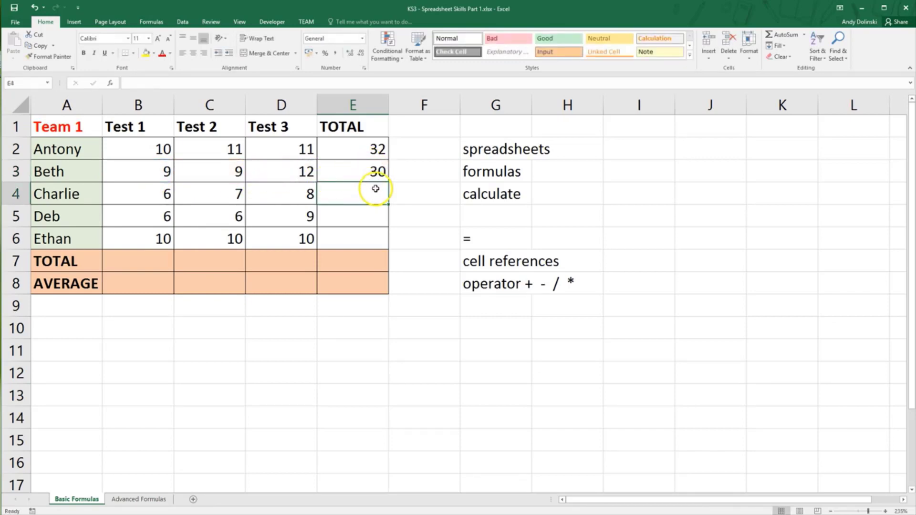
Calculate the third student's total in E4 with the formula =B4+C4+D4
type("=")
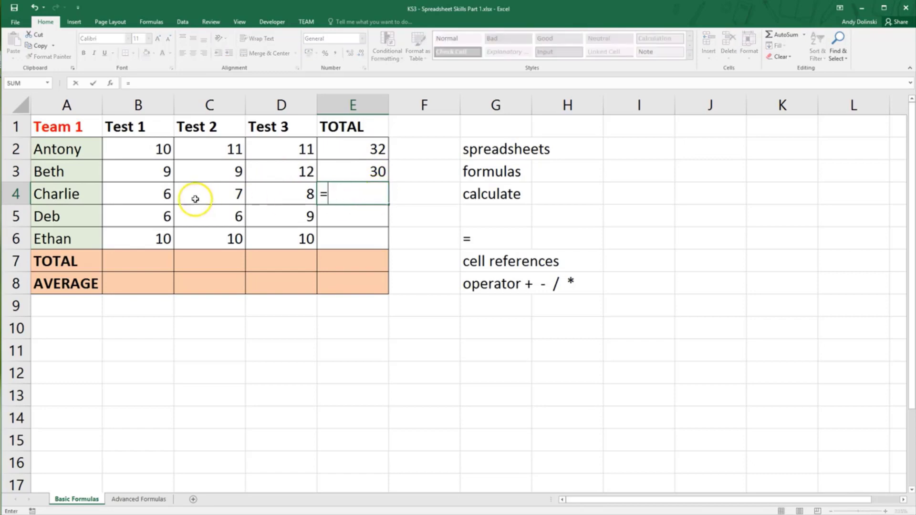
left_click(146, 196)
type("+")
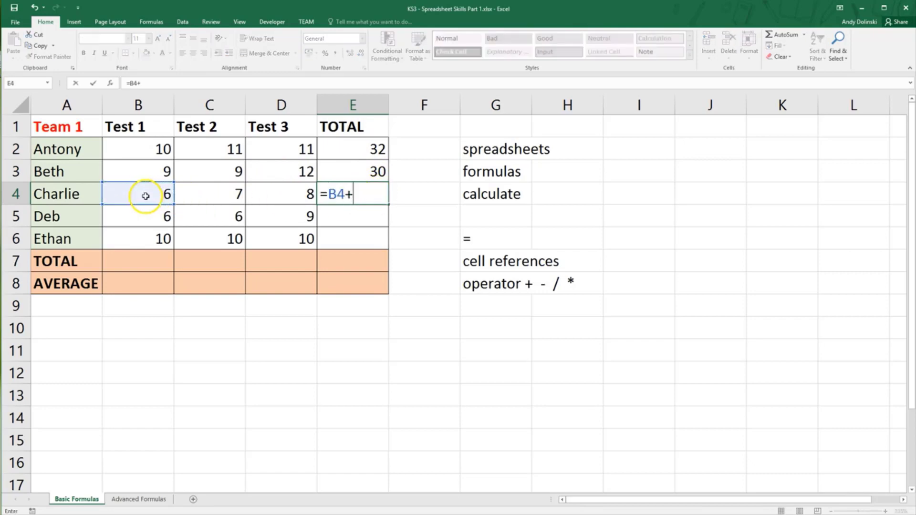
left_click(239, 195)
type("+")
left_click(291, 198)
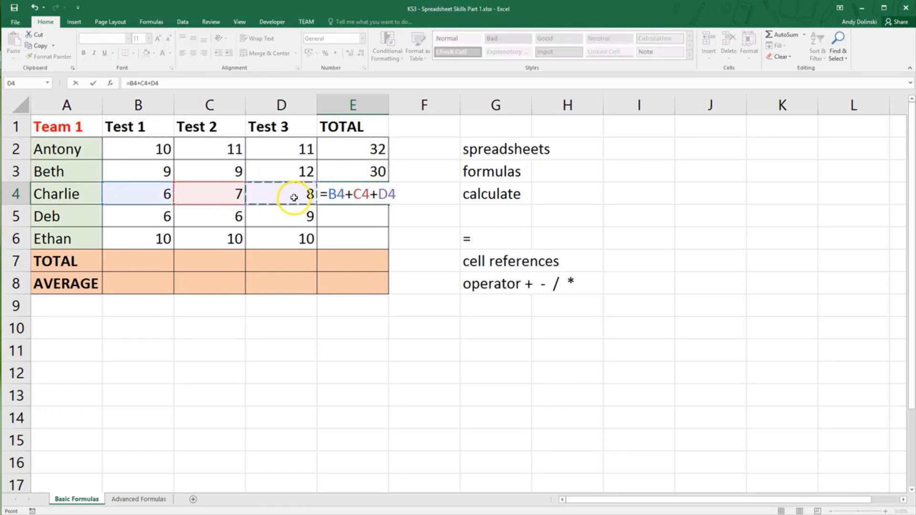
key("Return")
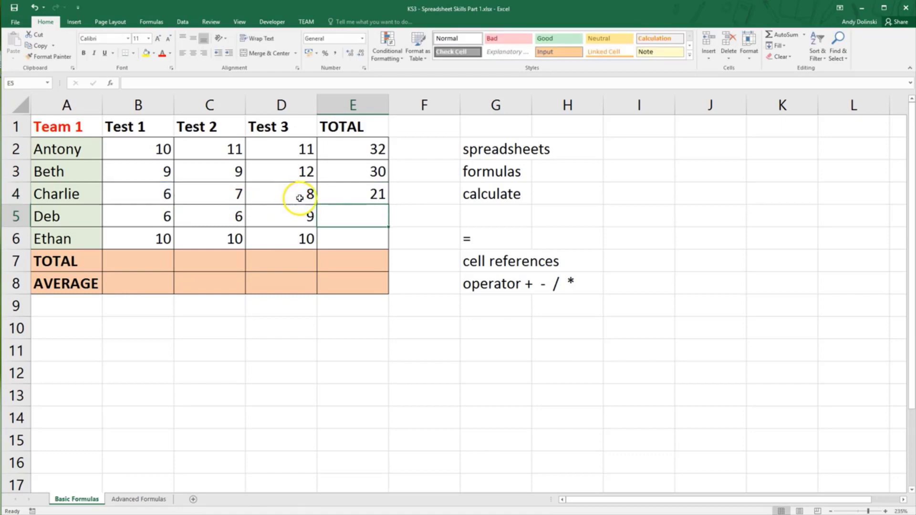
Compare the cell references used in the total formulas in E2, E3 and E4
left_click(376, 150)
left_click_drag(376, 151, 377, 189)
left_click(403, 190)
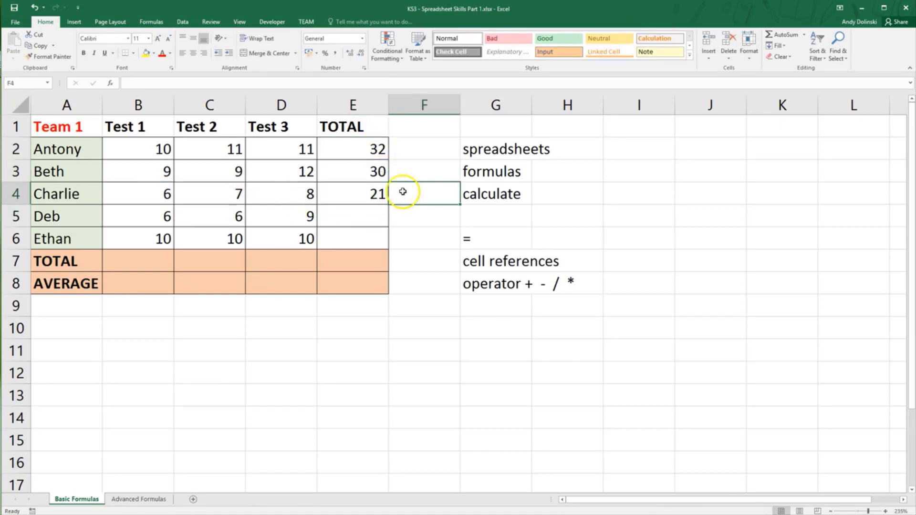
left_click(375, 154)
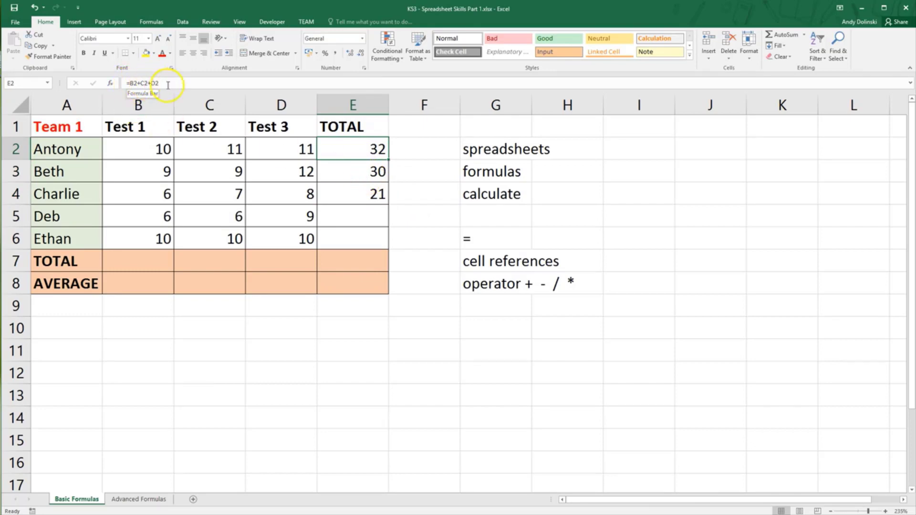
left_click(341, 172)
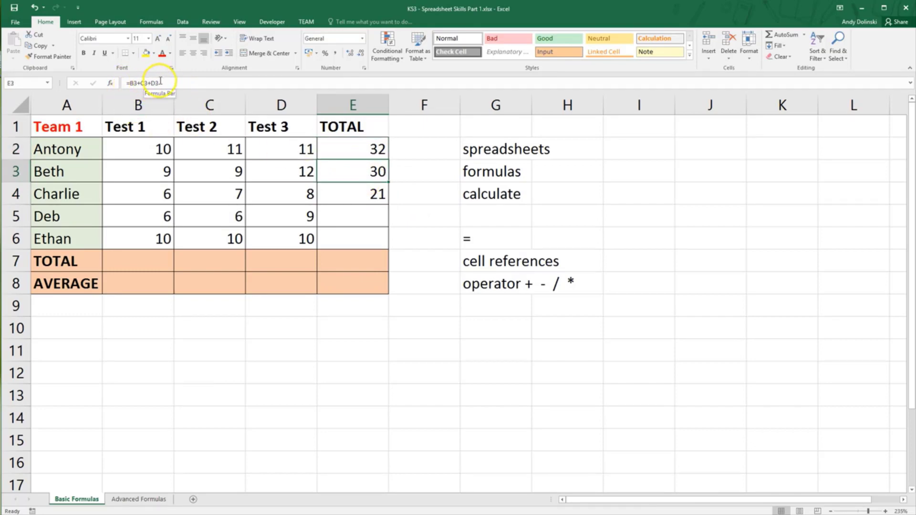
left_click(348, 191)
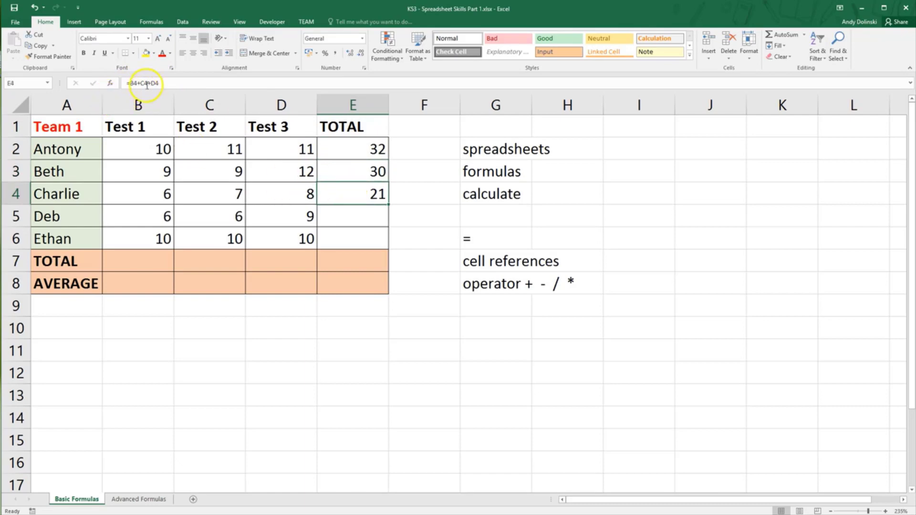
Fill the total formulas from E2:E4 down through E6 for the remaining two students
left_click_drag(357, 147, 385, 200)
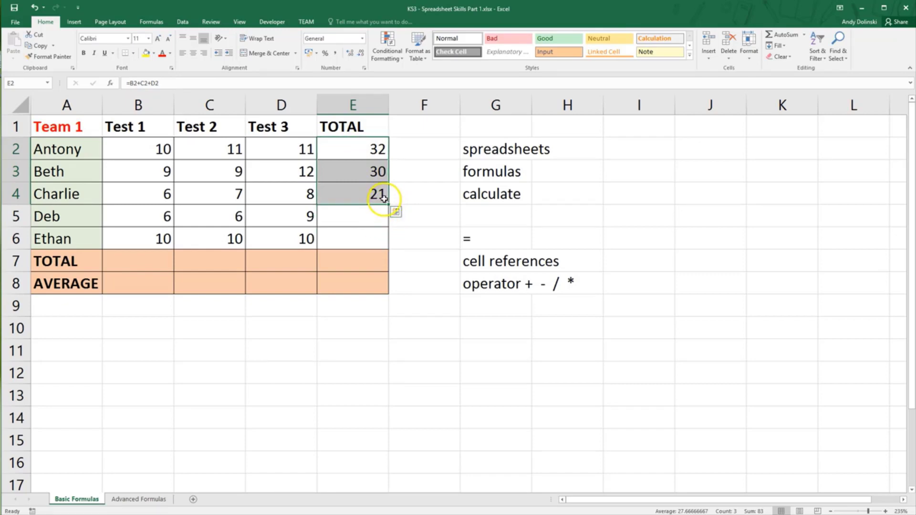
left_click(400, 208)
left_click_drag(361, 146, 368, 195)
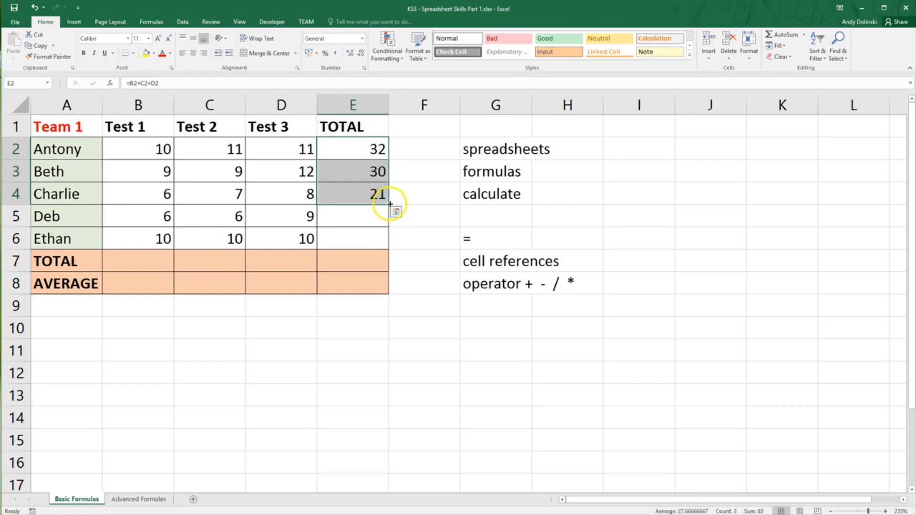
left_click_drag(388, 204, 377, 240)
Check the cell references in the filled total formulas in E5 and E6 against the one in E4
left_click(370, 218)
left_click(380, 238)
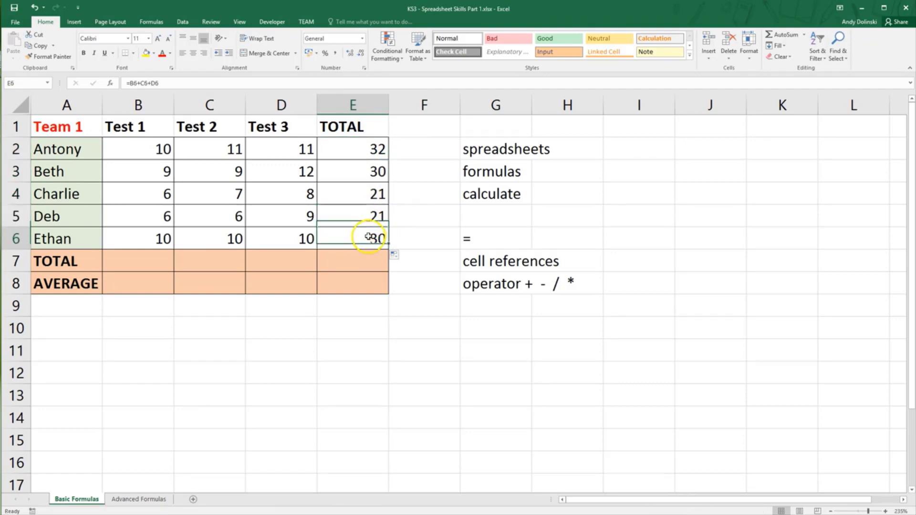
left_click(365, 215)
left_click(367, 196)
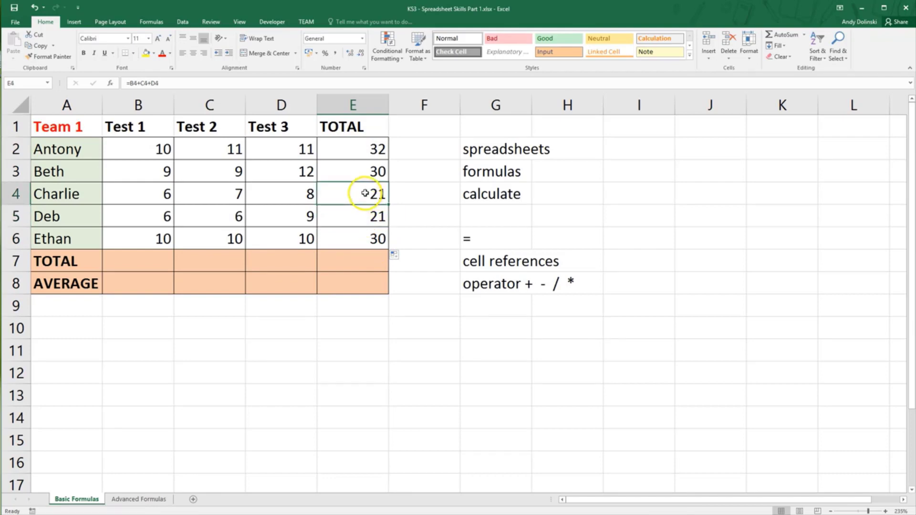
left_click(360, 213)
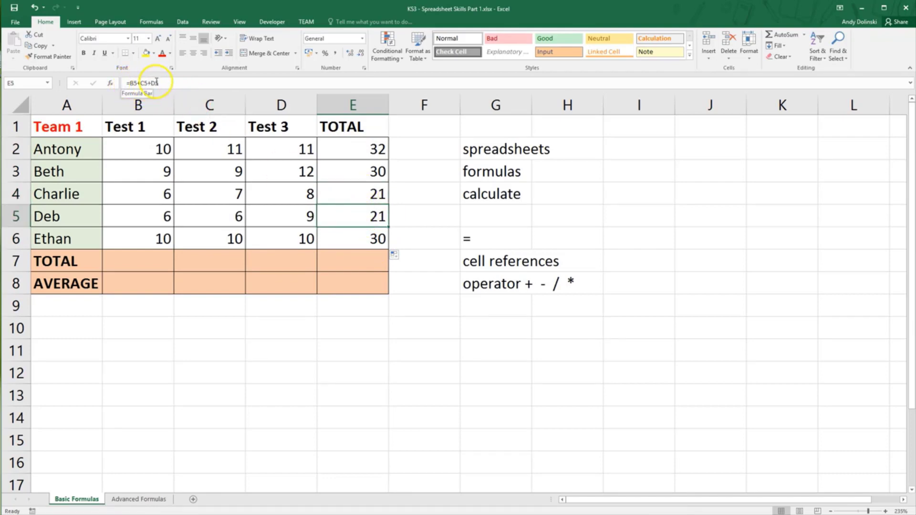
left_click(342, 243)
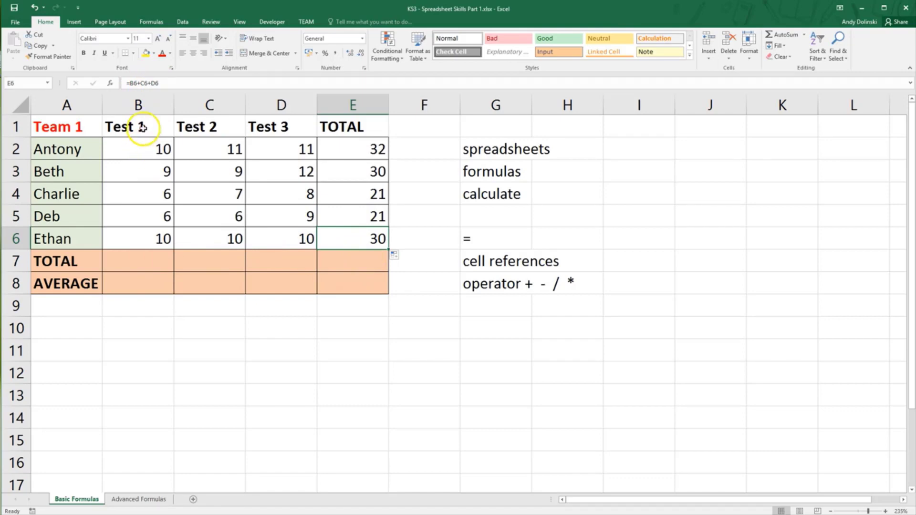
Calculate the Test 1 column total in B7 with the formula =B2+B3+B4+B5+B6
left_click(140, 264)
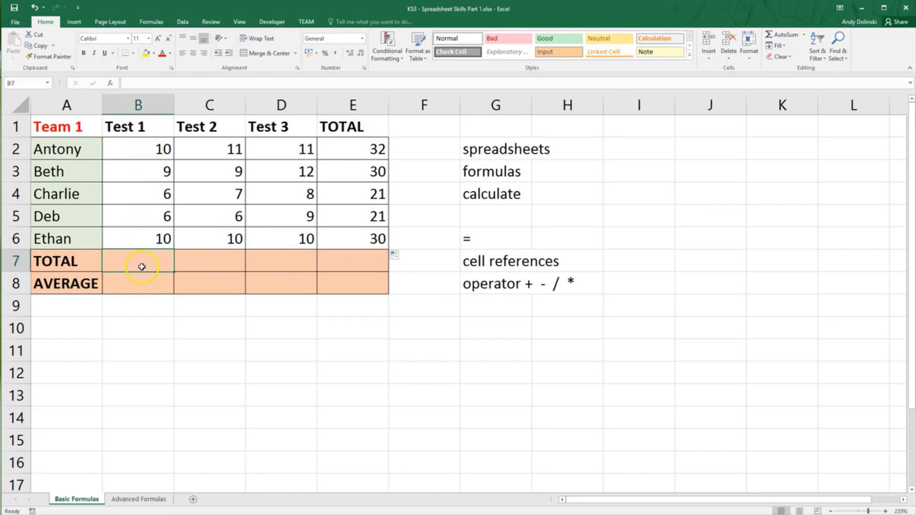
type("=")
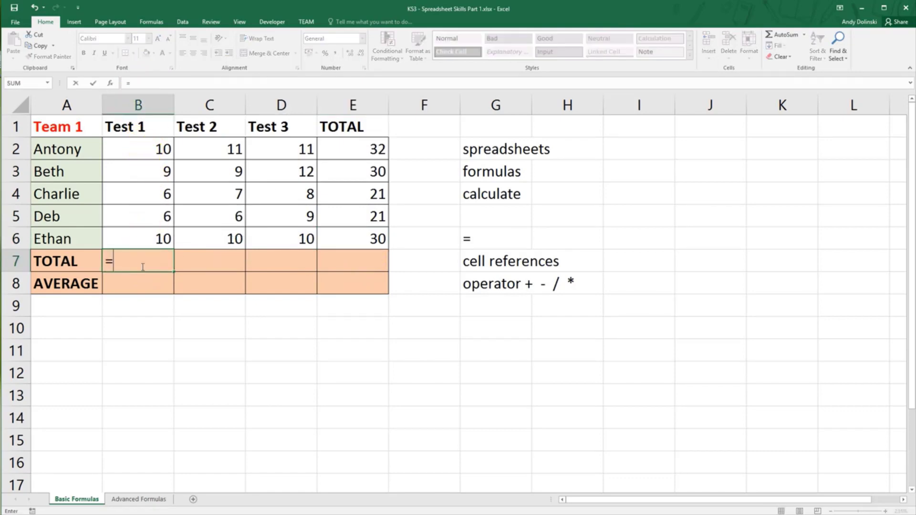
left_click(152, 149)
type("+")
left_click(158, 173)
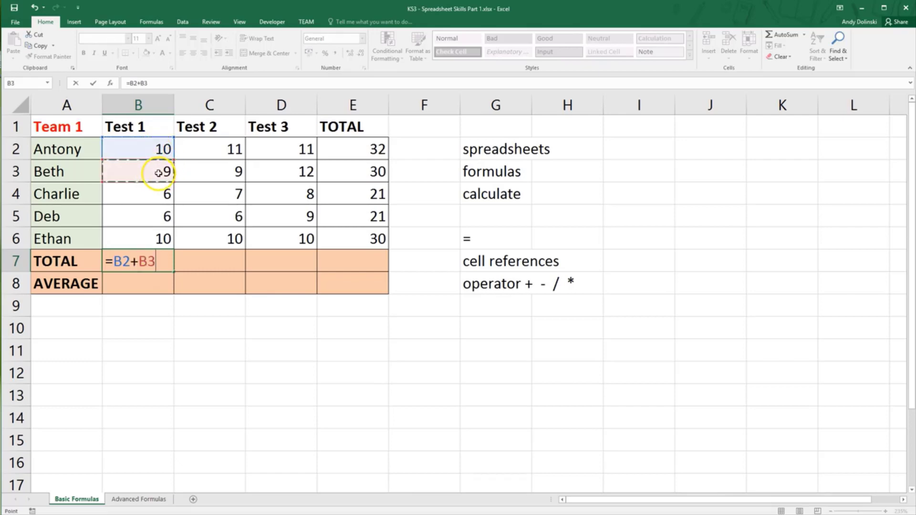
type("+")
left_click(159, 189)
type("+")
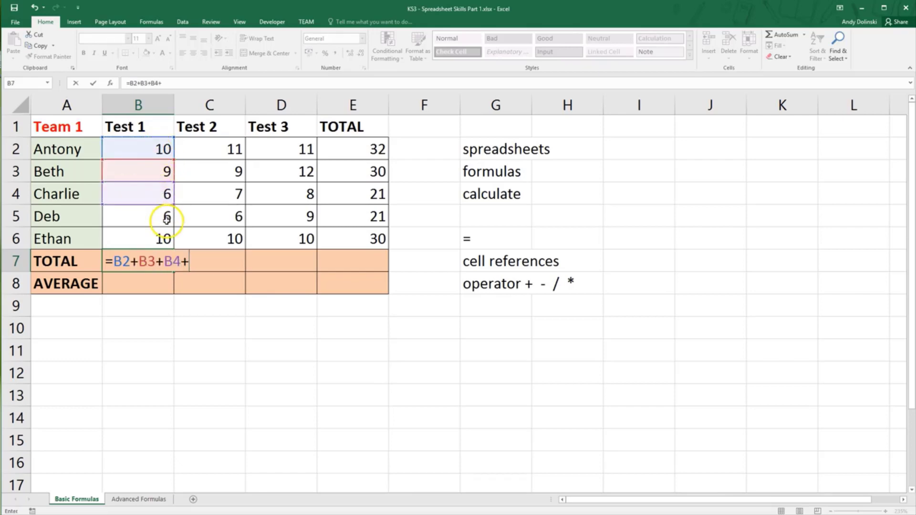
left_click(165, 219)
type("+")
left_click(161, 242)
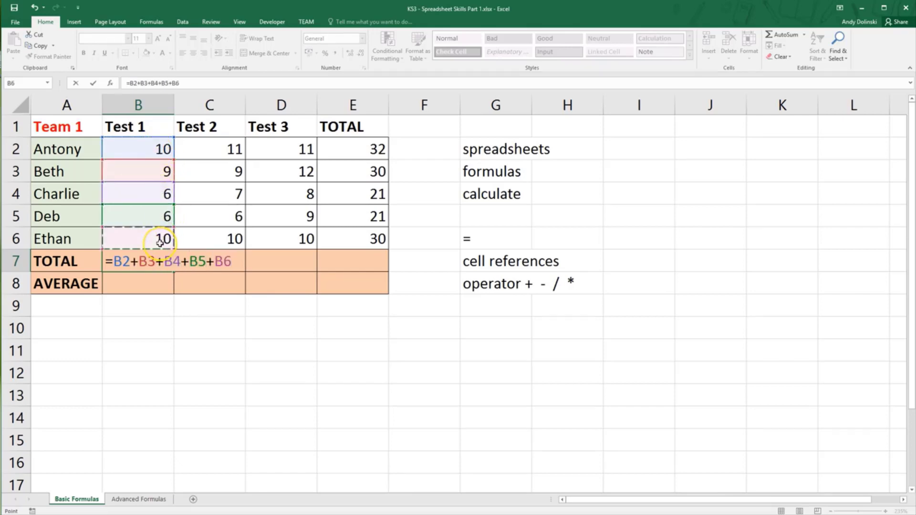
key("Return")
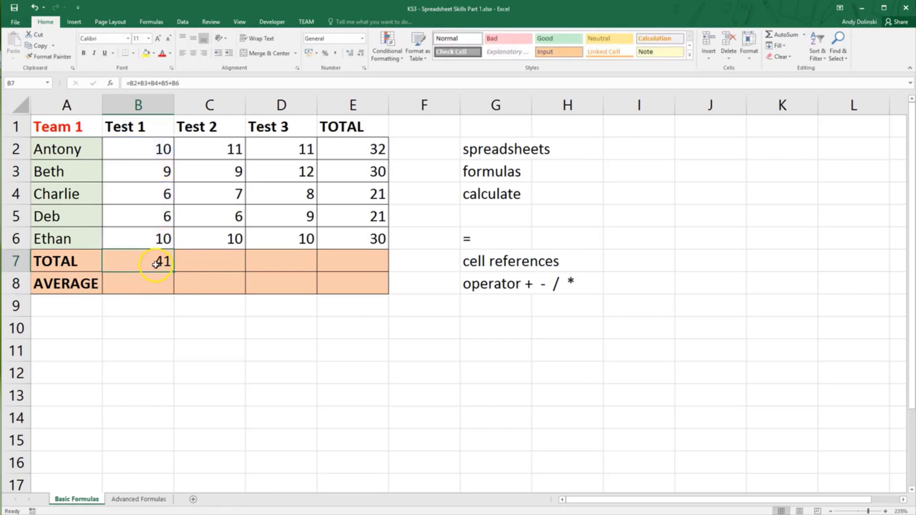
Calculate the Test 2 column total in C7 with the formula =C2+C3+C4+C5+C6
left_click(221, 266)
type("=")
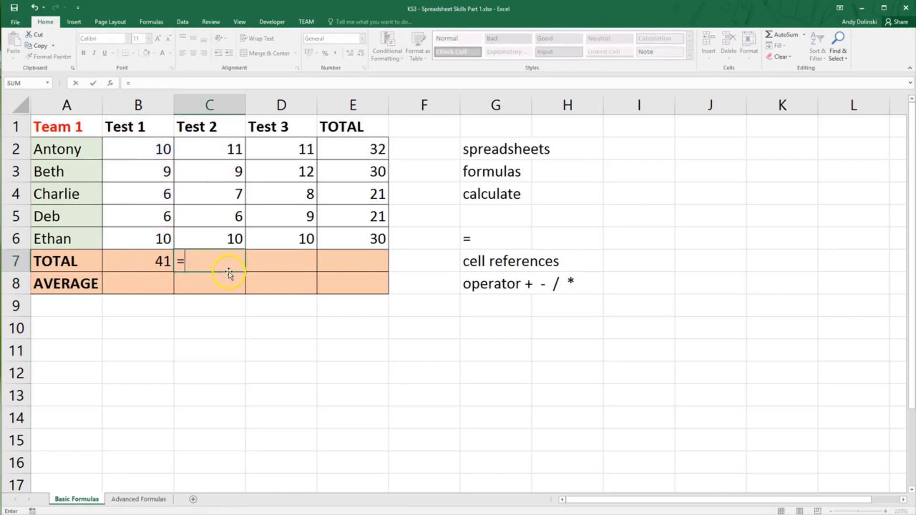
scroll(228, 168, "down", 1)
scroll(229, 168, "up", 1)
left_click(223, 151)
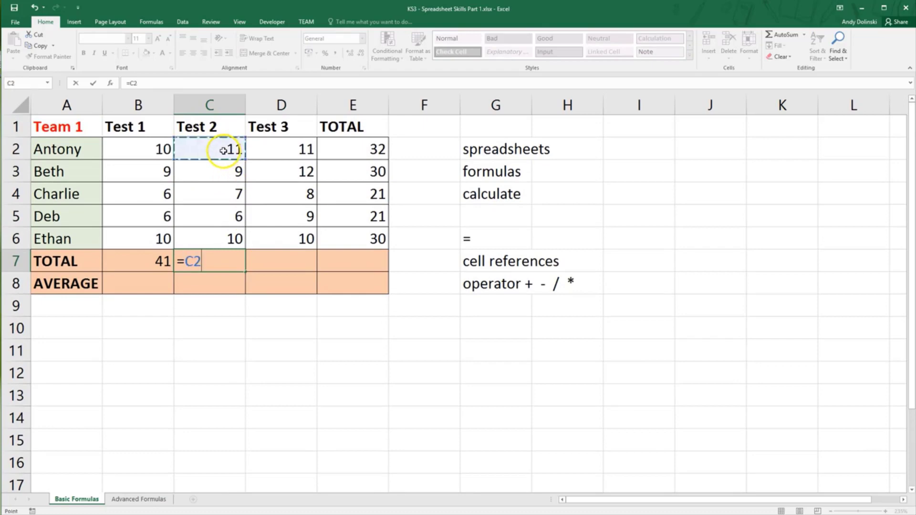
type("+")
left_click(224, 173)
type("+")
left_click(226, 197)
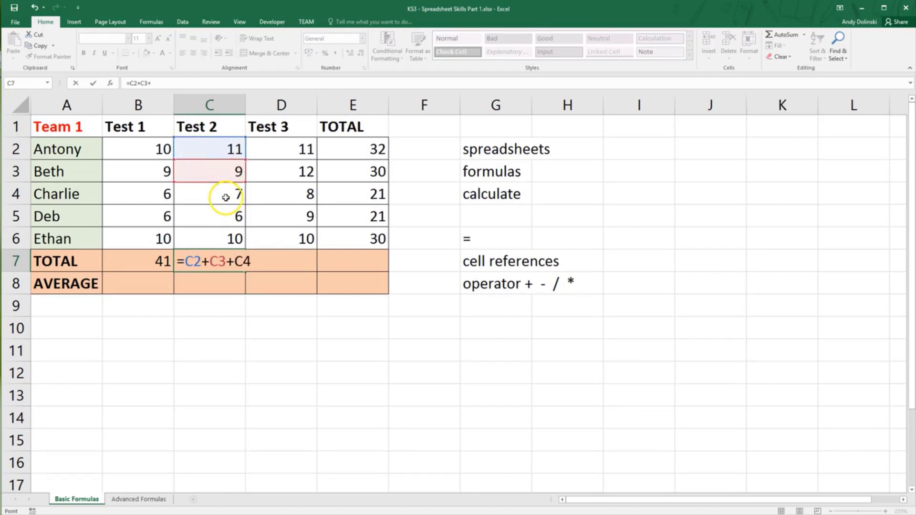
type("+")
left_click(226, 217)
type("+")
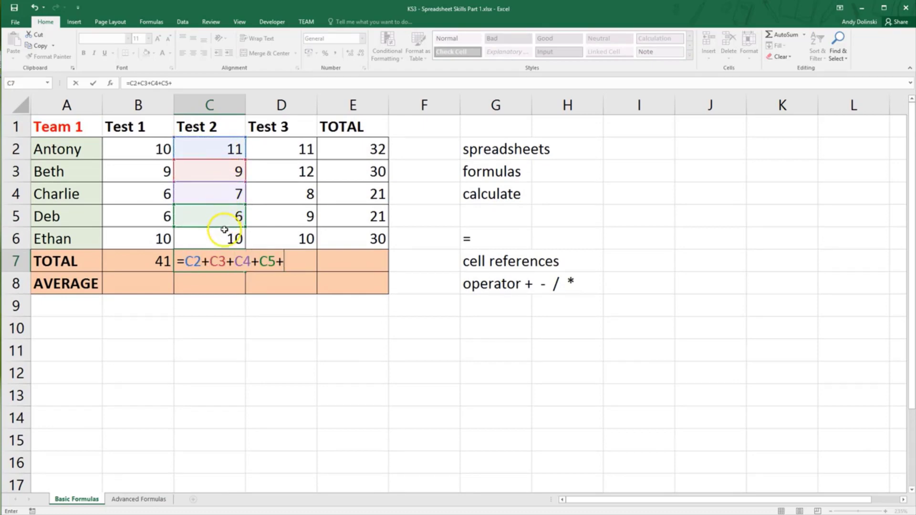
left_click(219, 239)
key("Return")
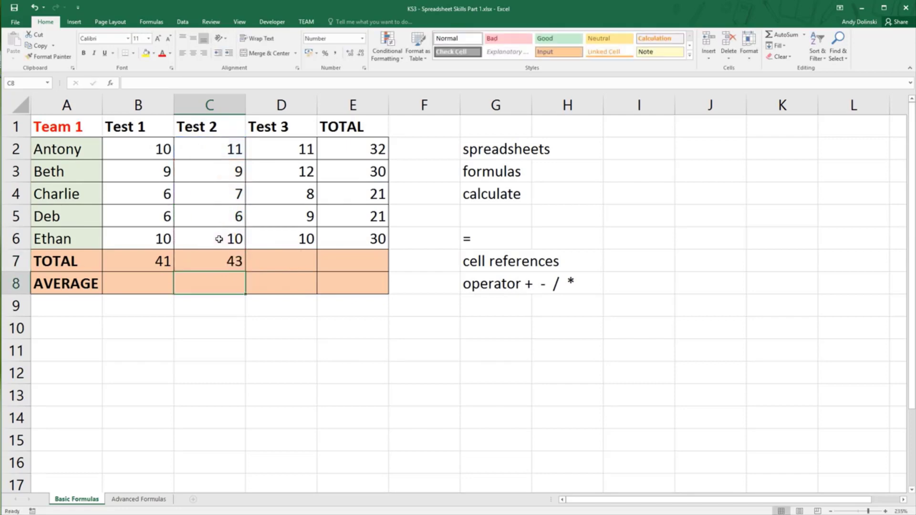
Fill the column total formula from C7 across to D7 and E7
left_click(235, 266)
left_click_drag(245, 273, 368, 272)
left_click(374, 310)
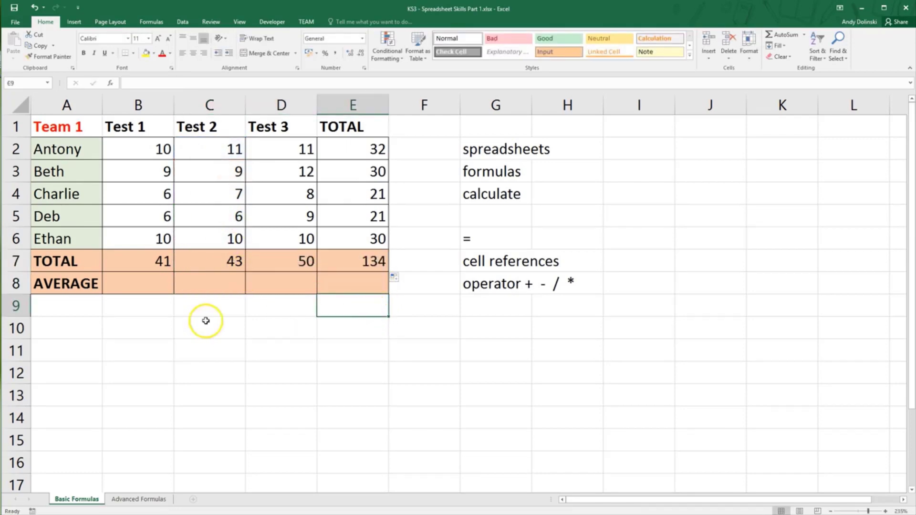
Calculate the Test 1 average in B8 with the formula =(B2+B3+B4+B5+B6)/5
left_click(130, 288)
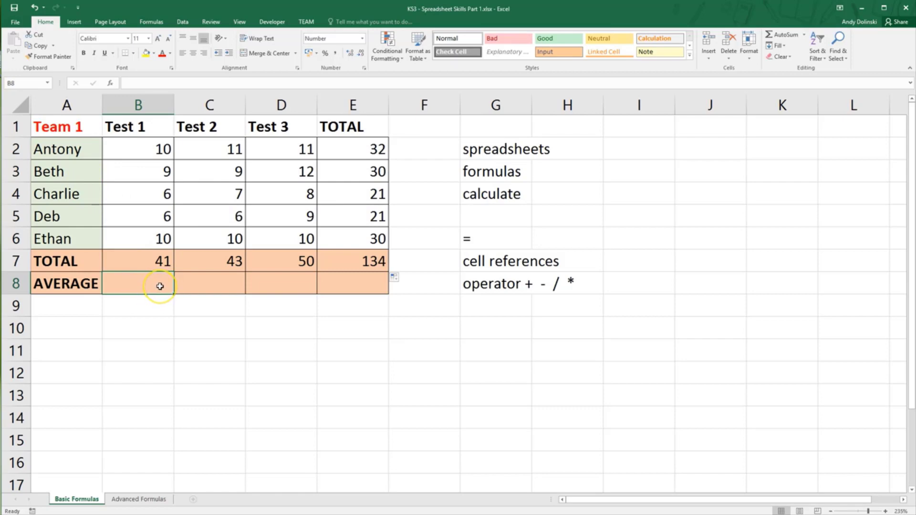
type("=")
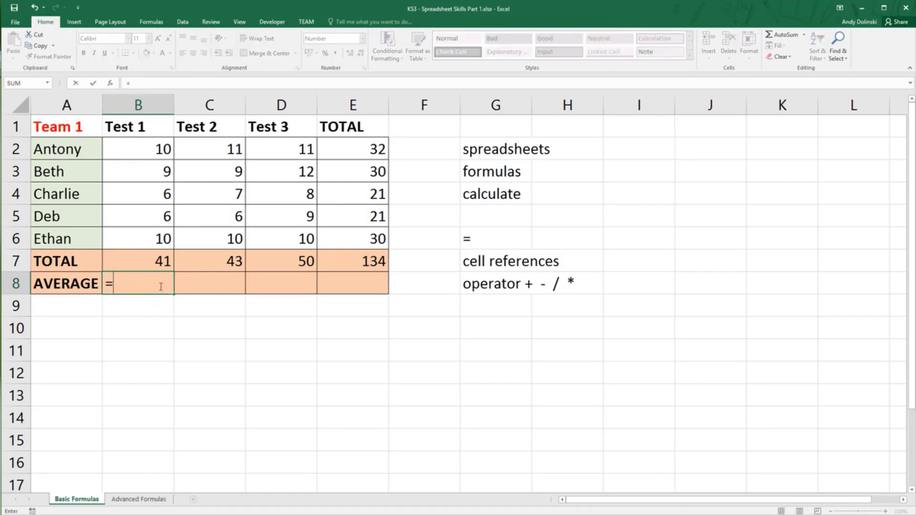
type("(")
left_click(163, 148)
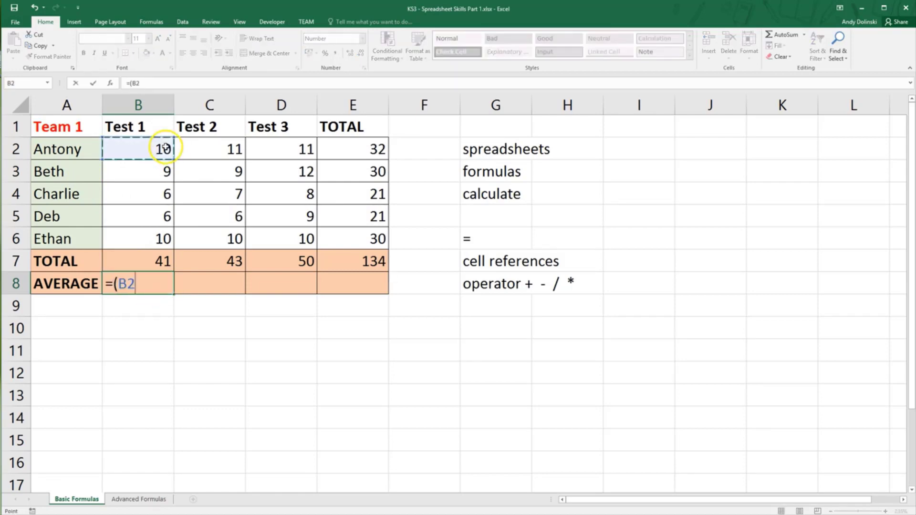
type("+")
left_click(163, 170)
type("+")
left_click(163, 193)
type("+")
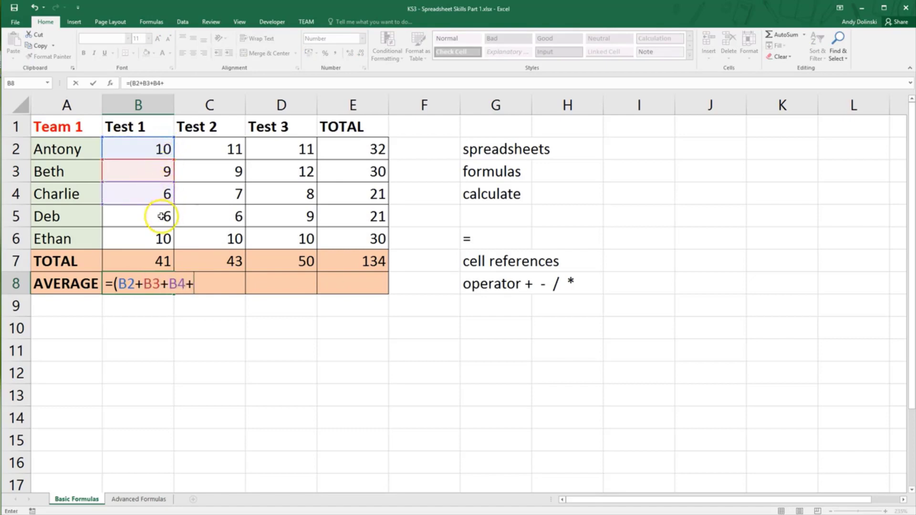
left_click(162, 216)
type("+")
left_click(161, 239)
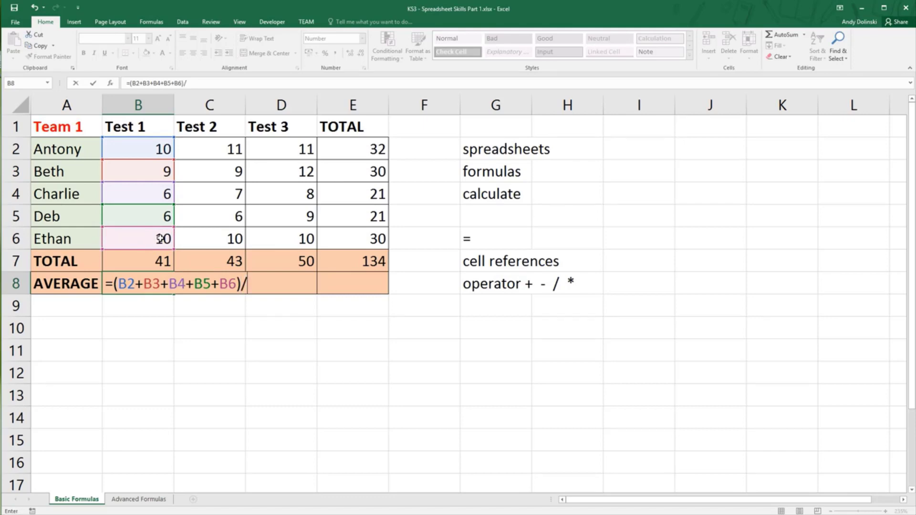
key("Return")
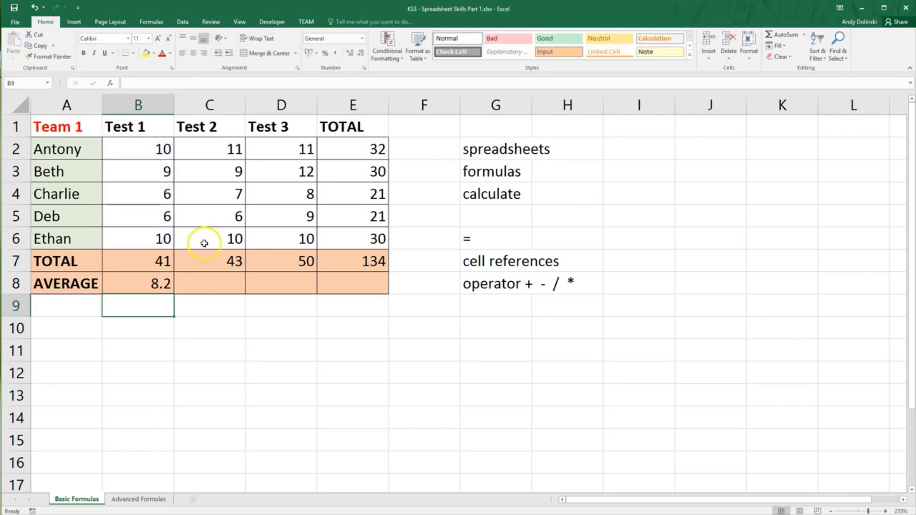
left_click(162, 284)
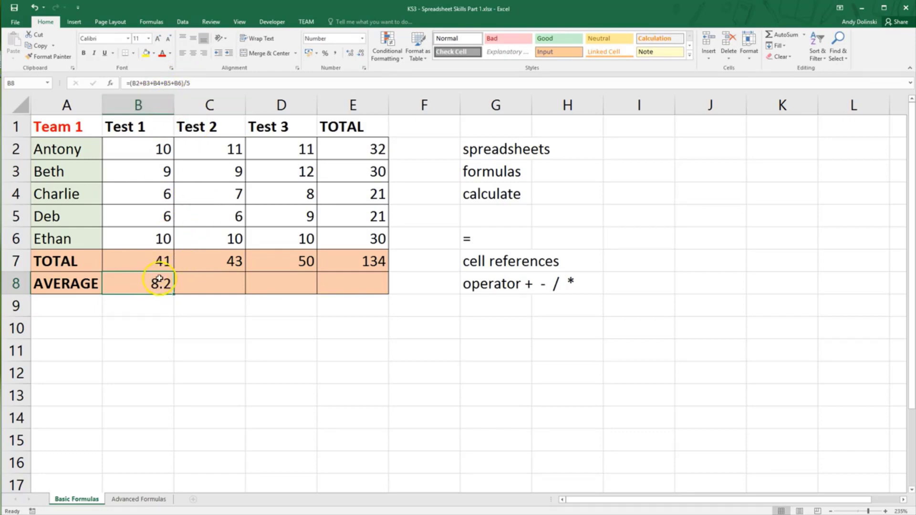
Clear the average formula from B8 so the cell is empty
left_click_drag(173, 295, 139, 286)
left_click(326, 337)
key("Delete")
left_click(148, 303)
left_click(148, 285)
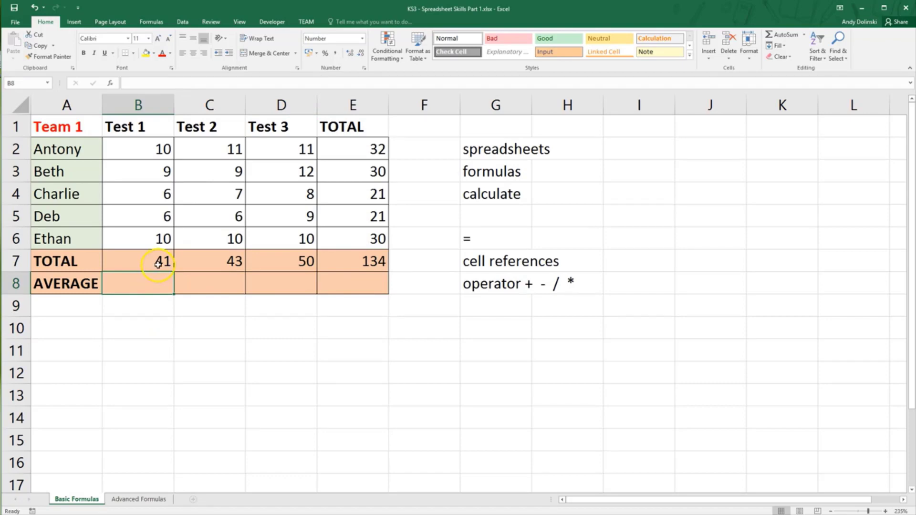
Calculate the Test 1 average in B8 from the column total with the formula =B7/5
left_click(158, 262)
left_click(156, 284)
type("=")
scroll(162, 268, "down", 1)
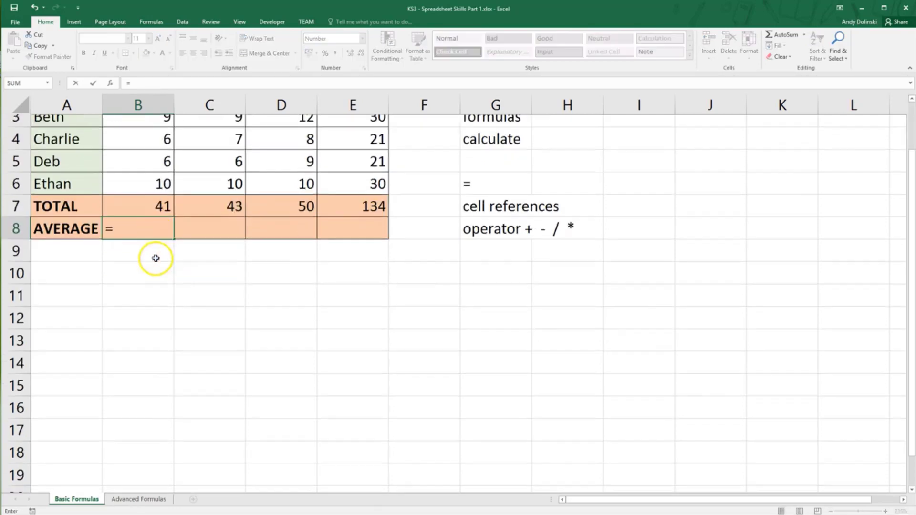
scroll(174, 272, "up", 1)
left_click(156, 259)
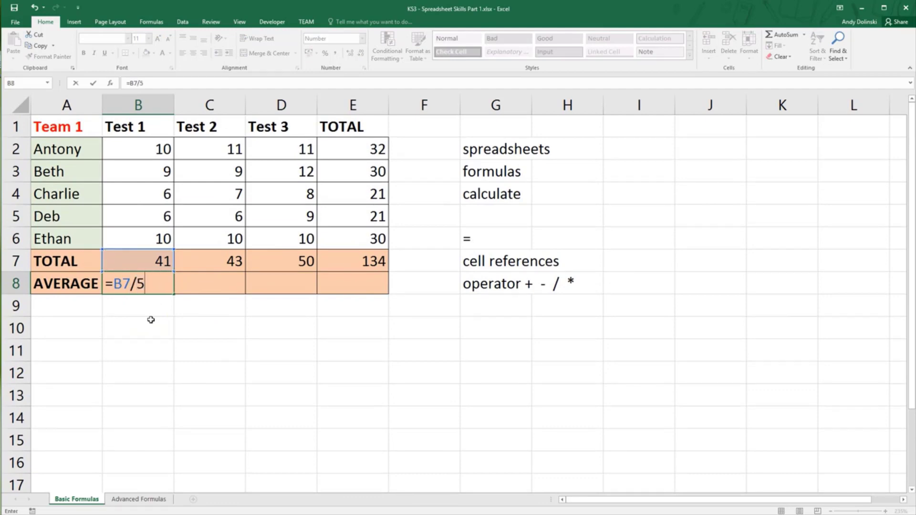
key("Return")
left_click(168, 284)
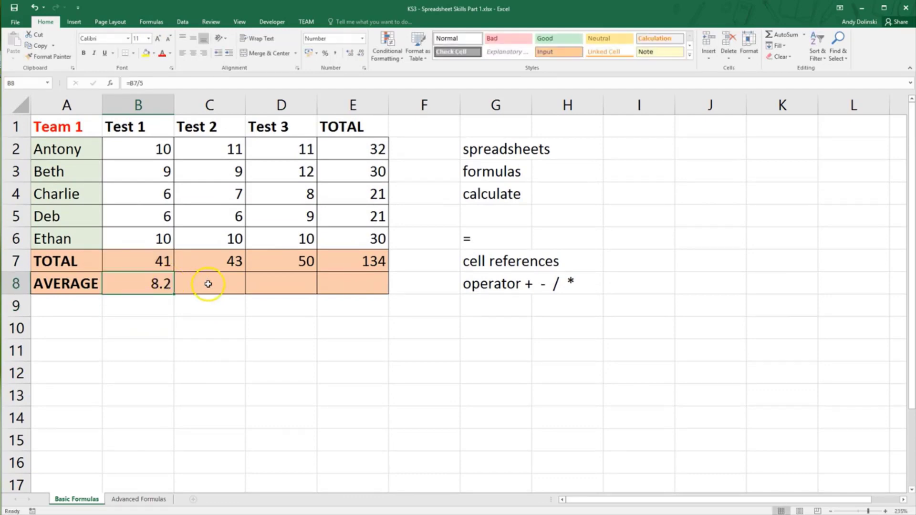
Calculate the Test 2 average in C8 with the formula =C7/5
left_click(208, 284)
type("=")
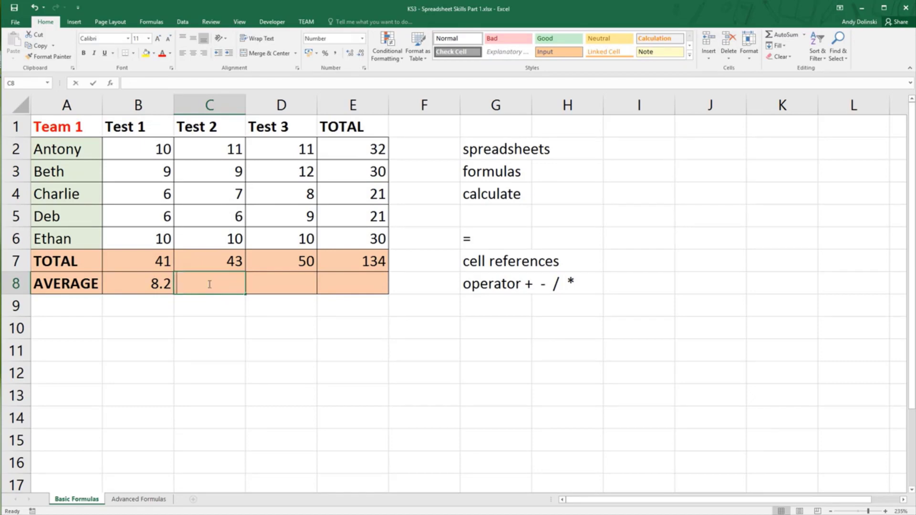
left_click(216, 262)
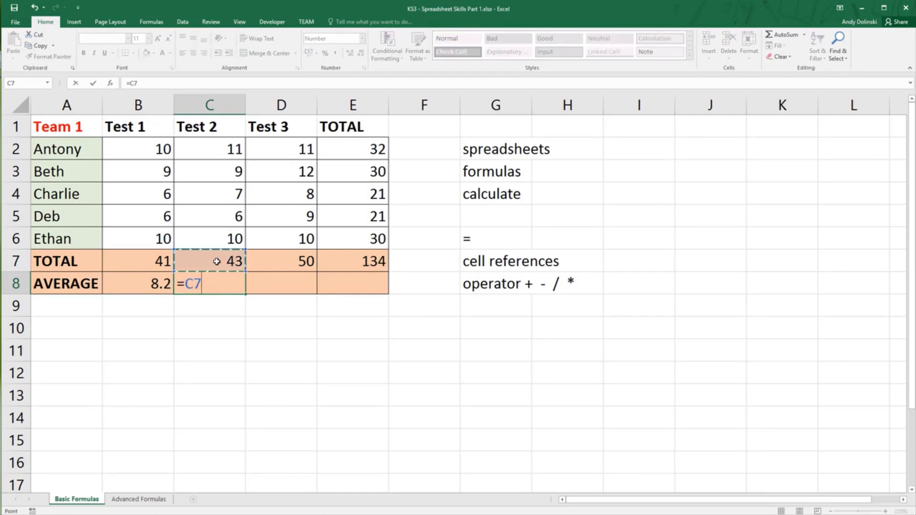
key("Return")
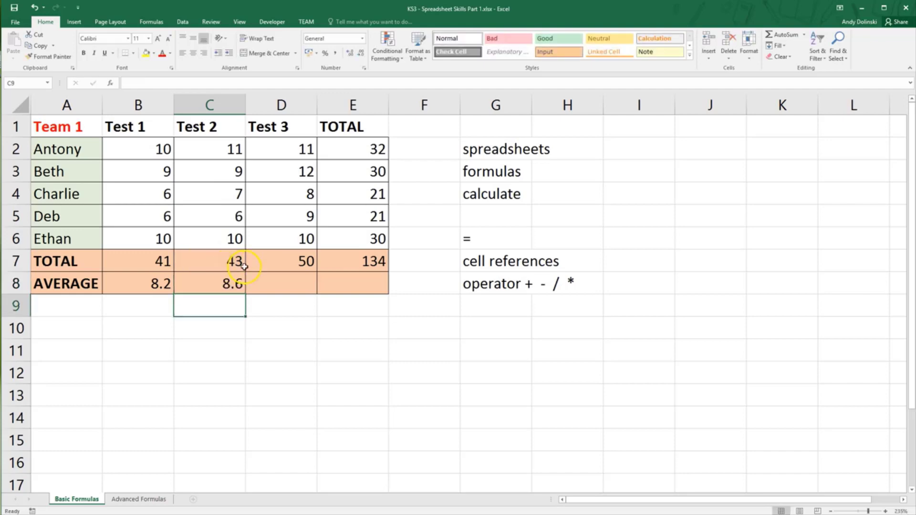
Fill the average formula from C8 across to D8 and E8
left_click(217, 286)
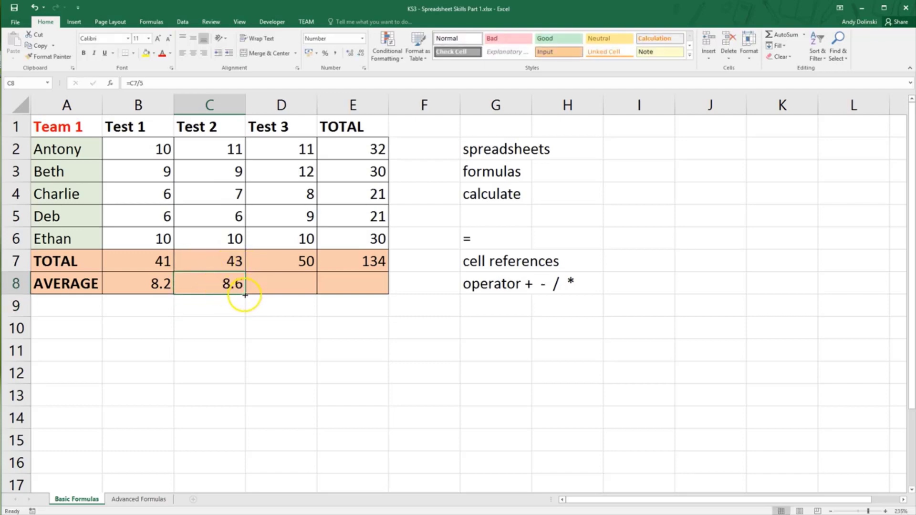
left_click_drag(244, 295, 374, 288)
left_click(369, 316)
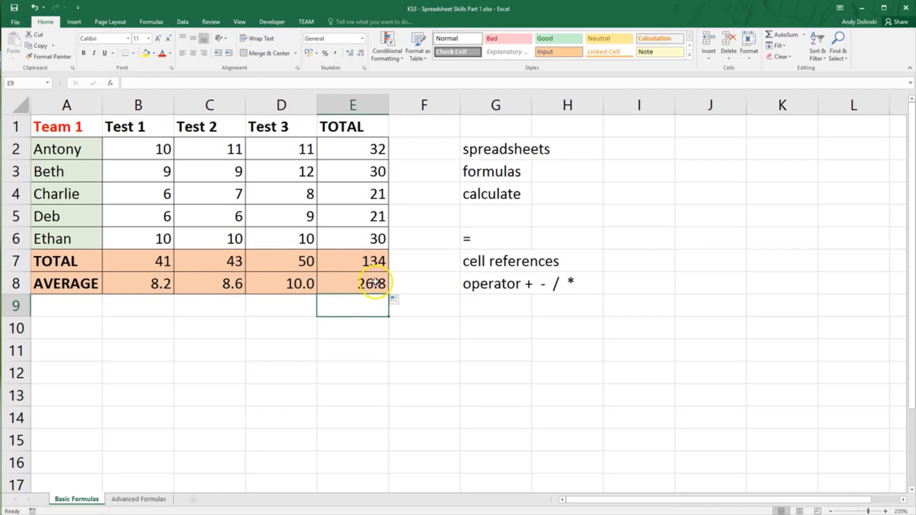
Try fewer and more decimal places on the averages in B8:E8, ending at one decimal place
left_click_drag(375, 282, 143, 286)
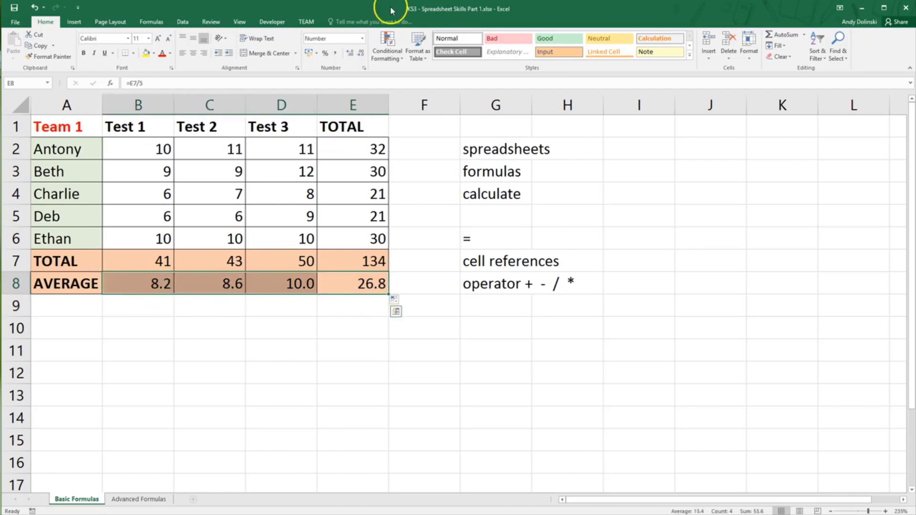
left_click(350, 57)
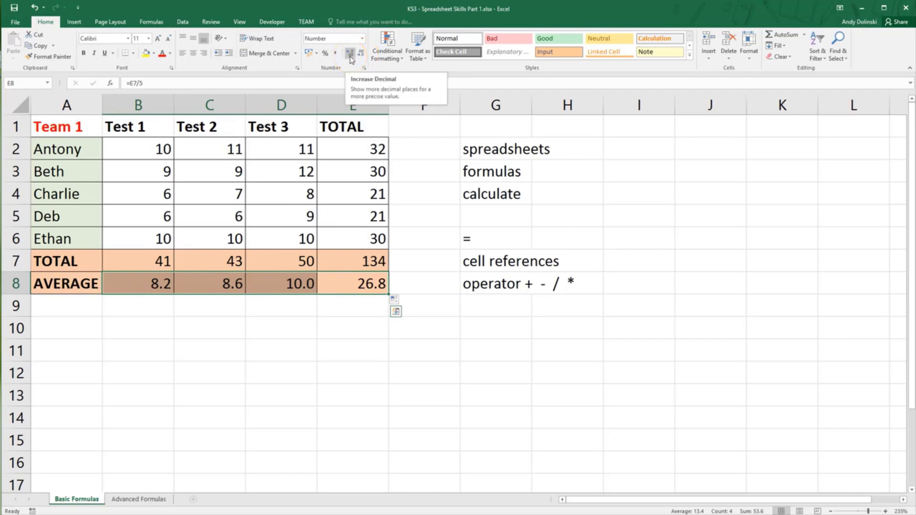
left_click(361, 55)
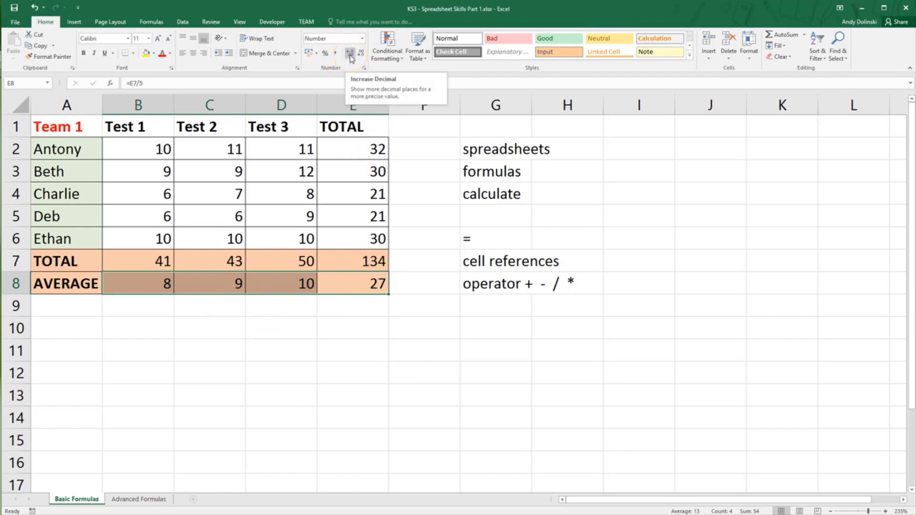
left_click(351, 56)
left_click(351, 57)
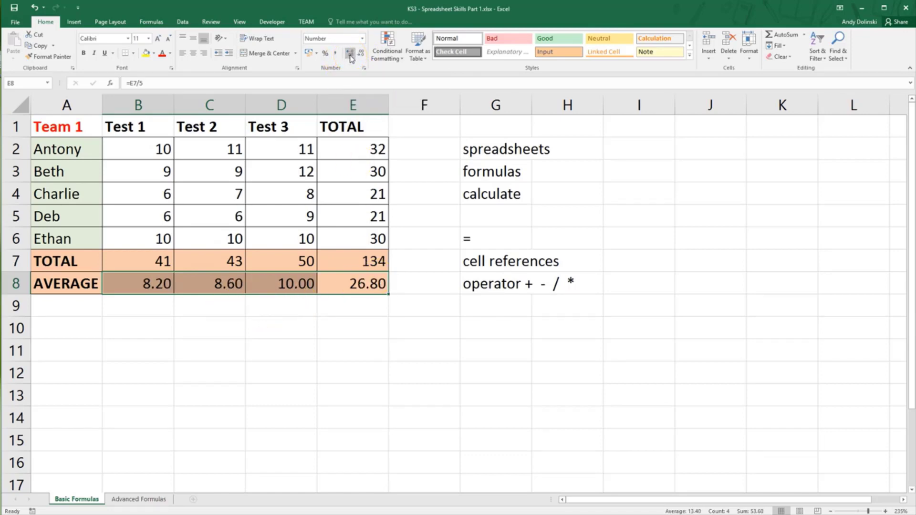
left_click(351, 57)
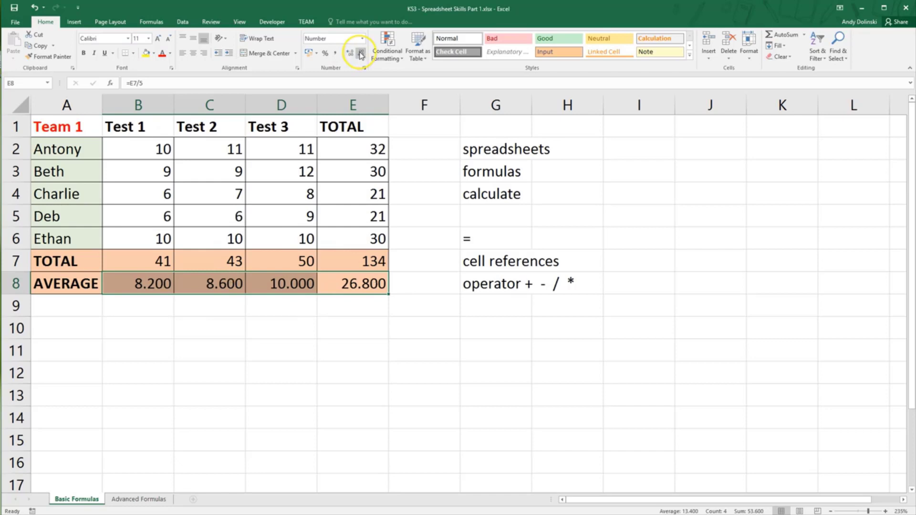
left_click(361, 54)
left_click(361, 54)
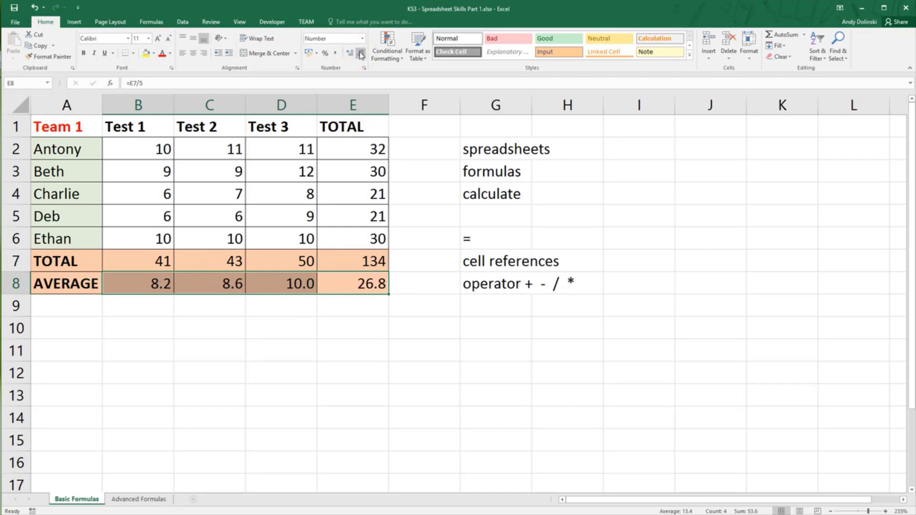
left_click(190, 304)
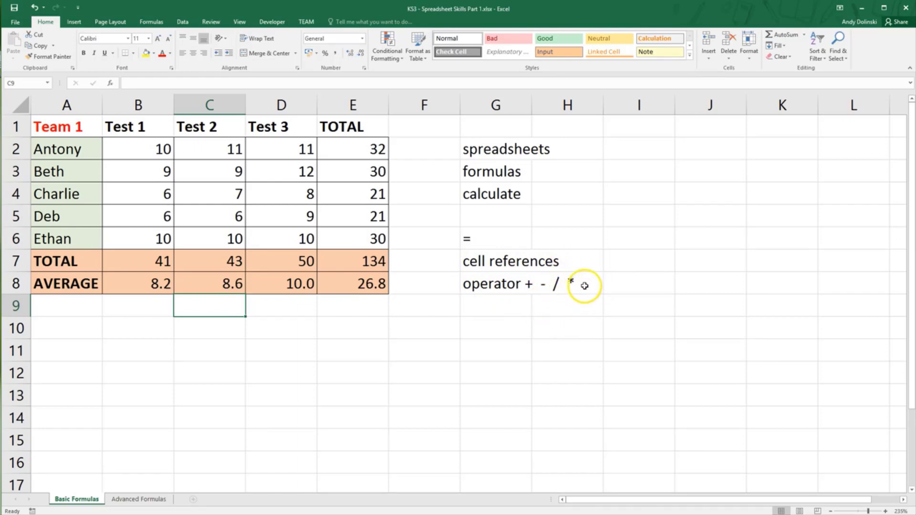
Add the key word numpad in G10, below the operator entry
left_click(487, 328)
type("num")
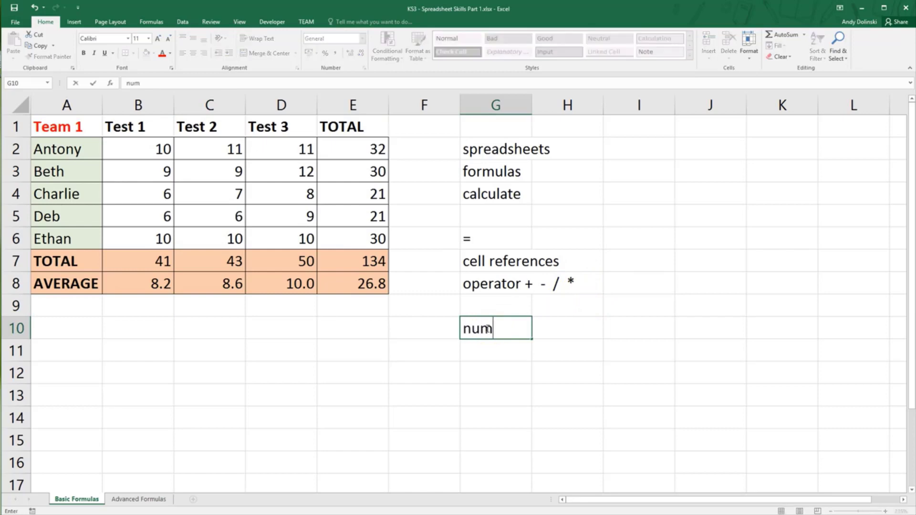
type("pad")
key("Return")
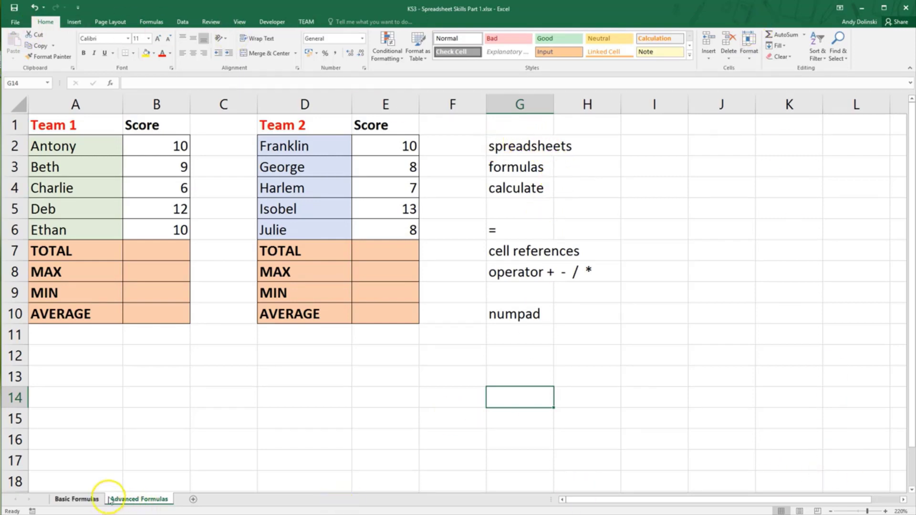
Enter the key word worksheet in I2 of the Advanced Formulas sheet and view the Basic Formulas sheet before returning
left_click(678, 144)
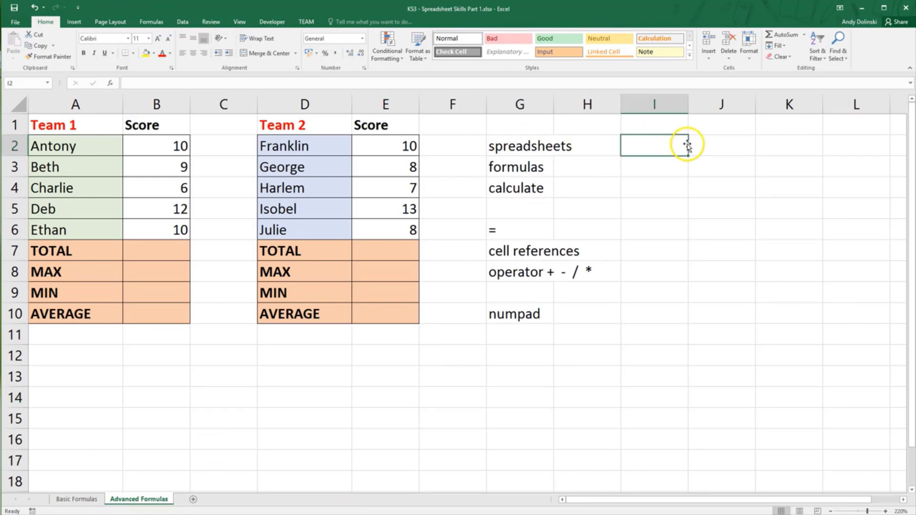
type("worksheet")
key("Return")
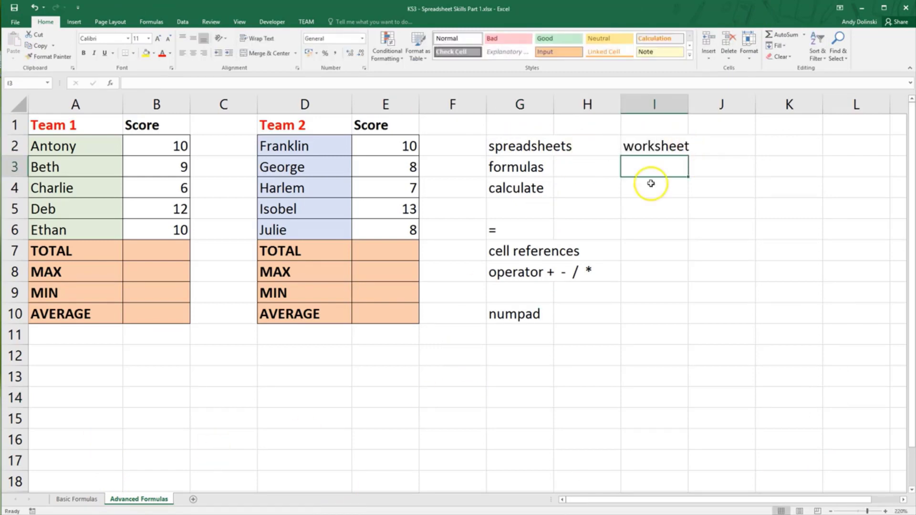
left_click(69, 501)
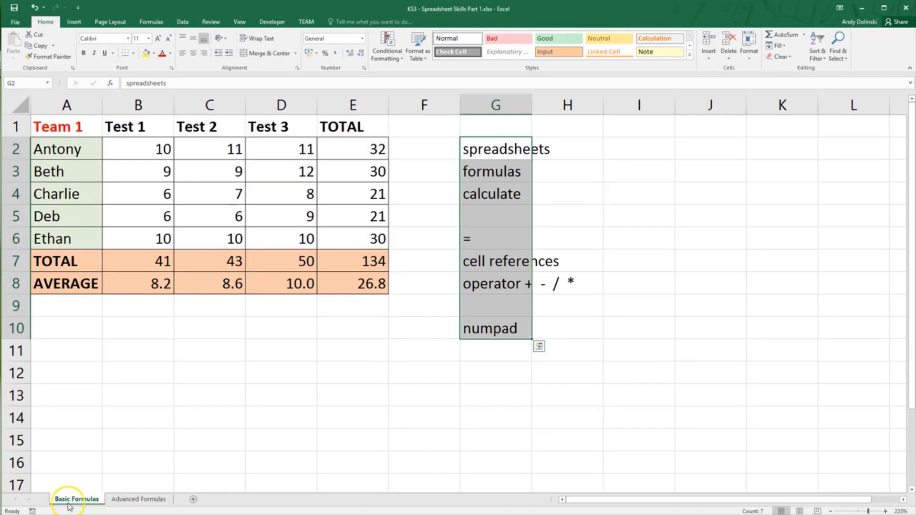
left_click(128, 505)
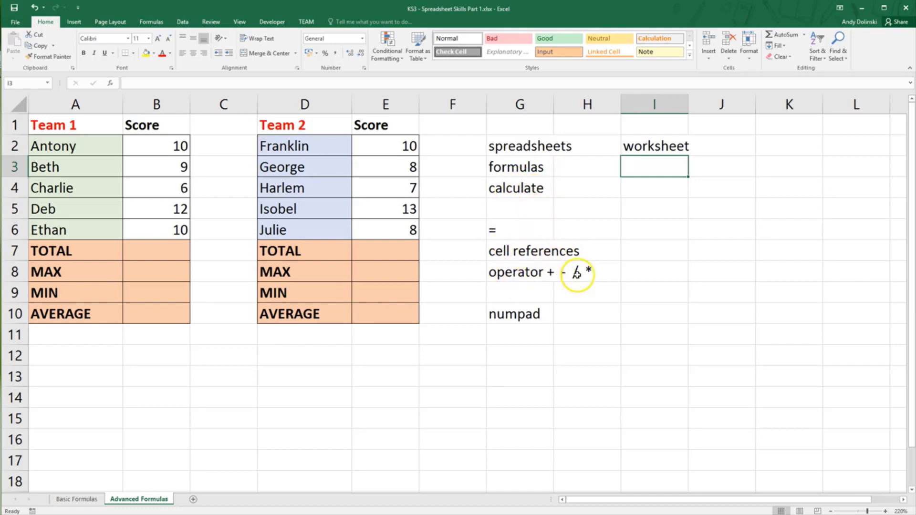
Put the marker <<<<<< in H10 beside numpad and remove it again
left_click(590, 323)
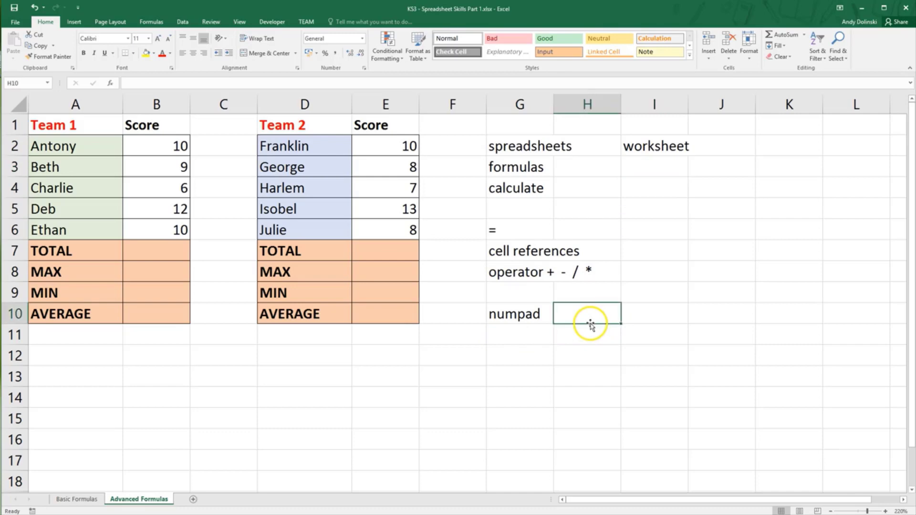
type("<<<<<<")
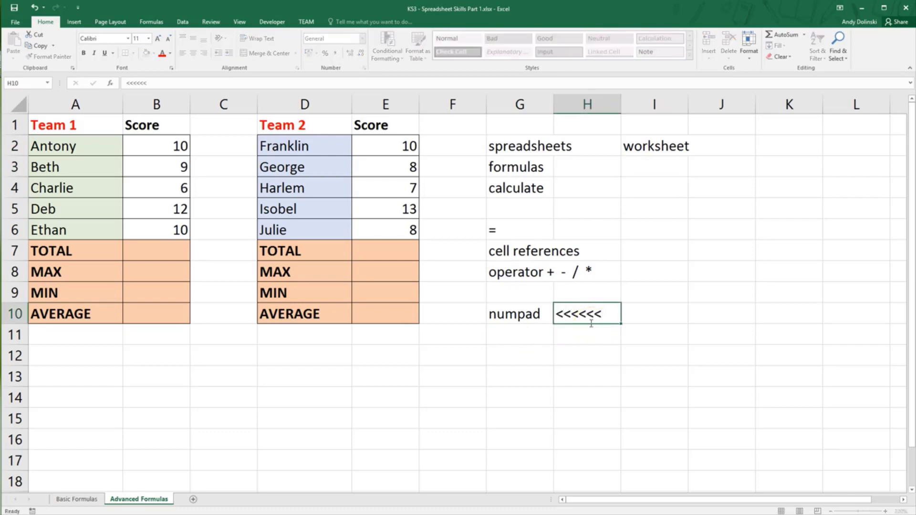
key("Return")
left_click(591, 320)
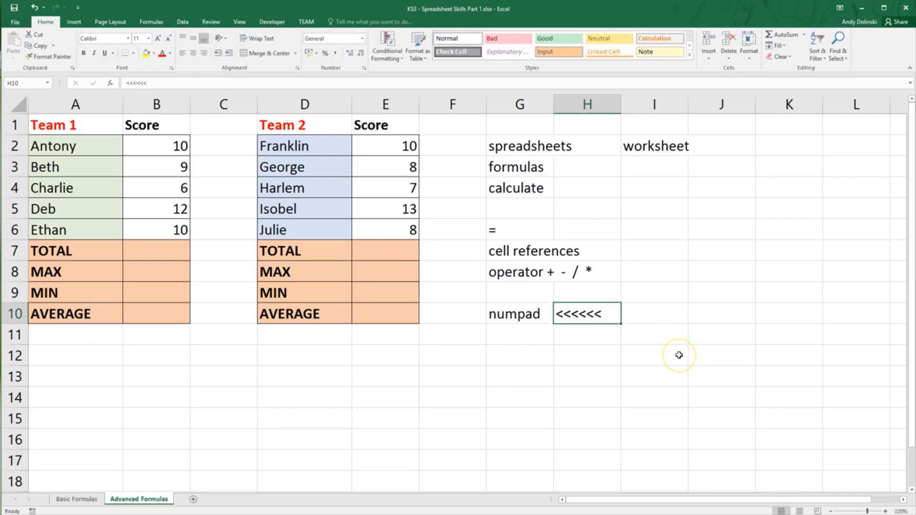
key("Delete")
left_click(402, 355)
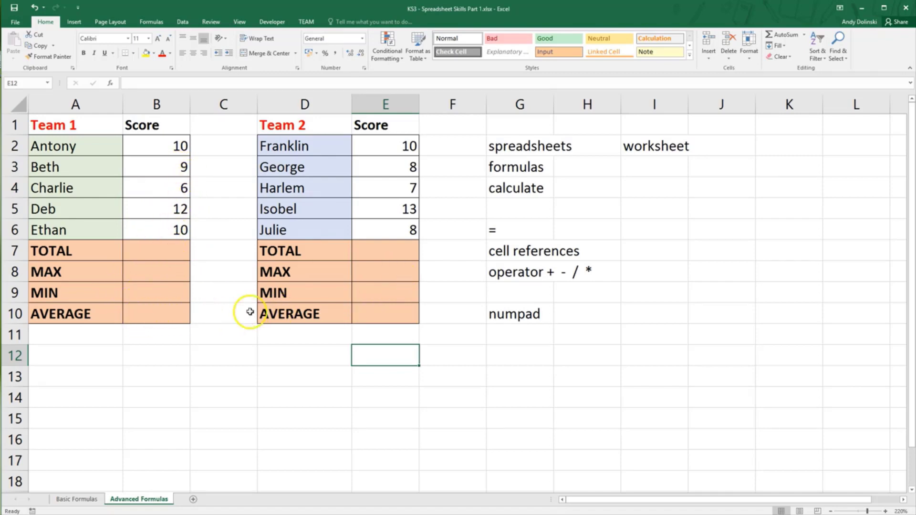
Total Team 1's scores in B7 with =B2+B3+B4+B5+B6 and clear the cell again
left_click(143, 248)
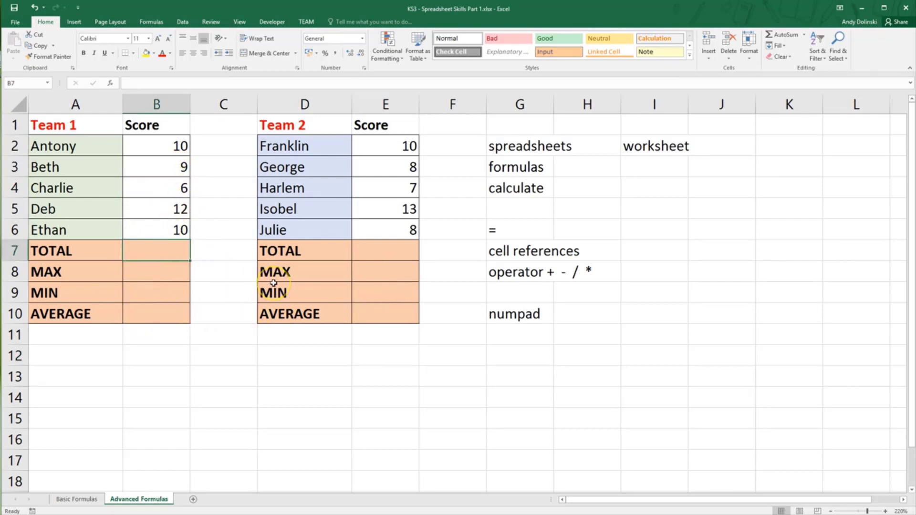
type("=")
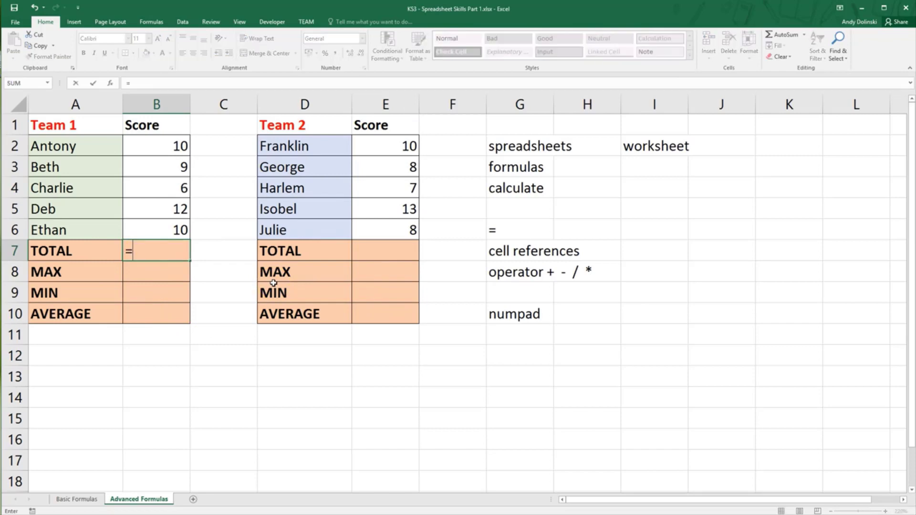
left_click(149, 148)
type("+")
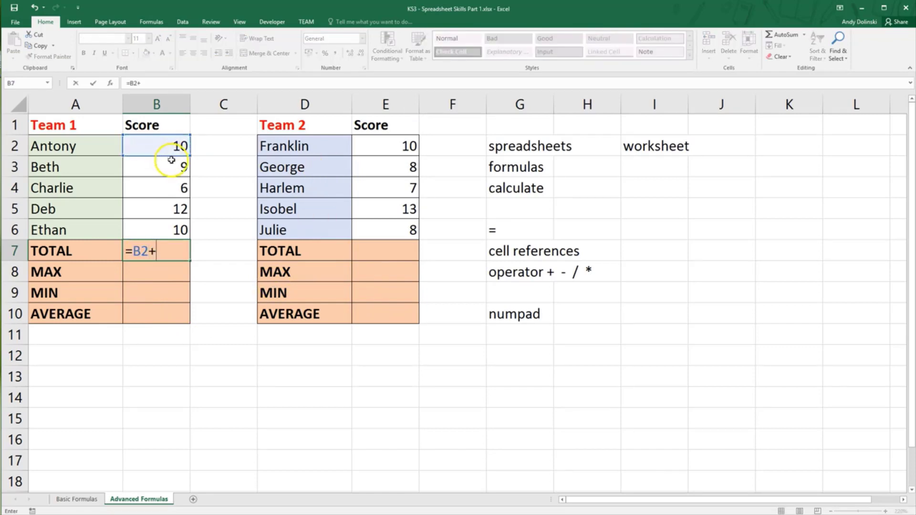
left_click(179, 165)
type("+")
left_click(168, 191)
type("+")
left_click(164, 208)
type("+")
left_click(184, 228)
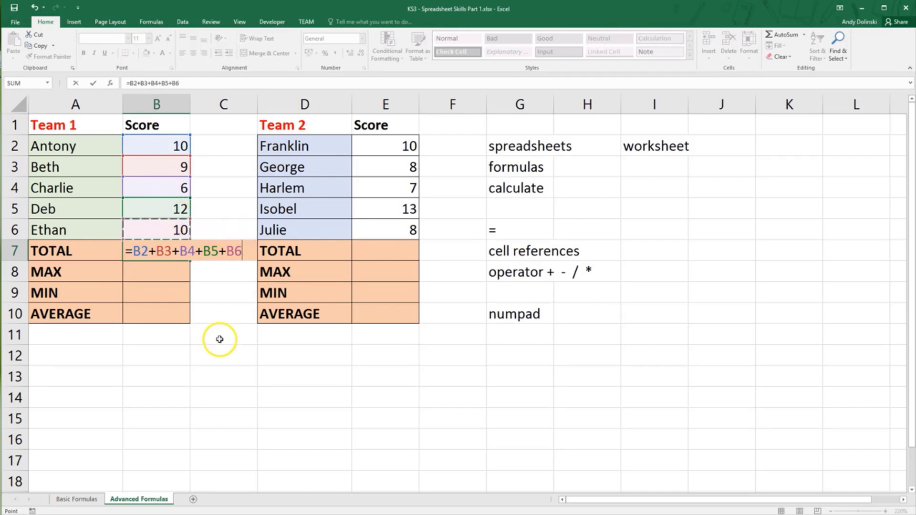
key("Return")
left_click(171, 251)
key("Delete")
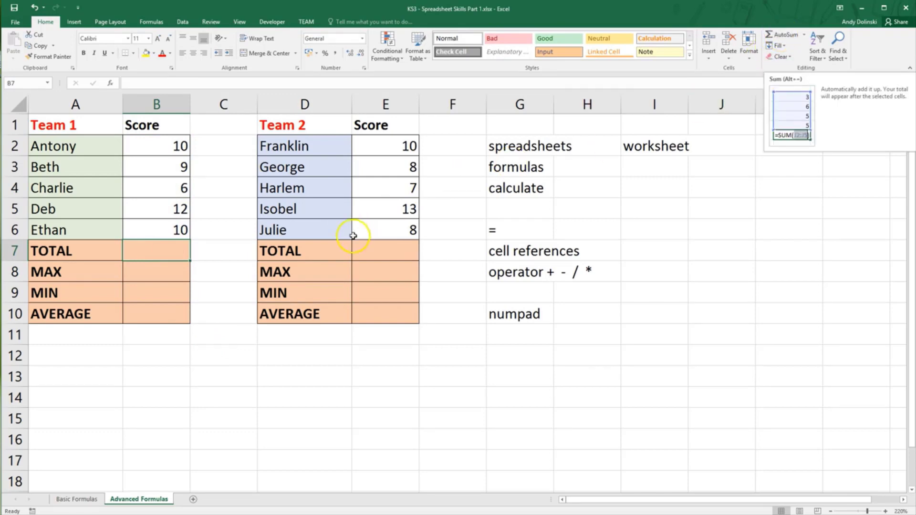
Total Team 1's scores in B7 with the formula =SUM(B2:B6) and reselect the cell
type("=")
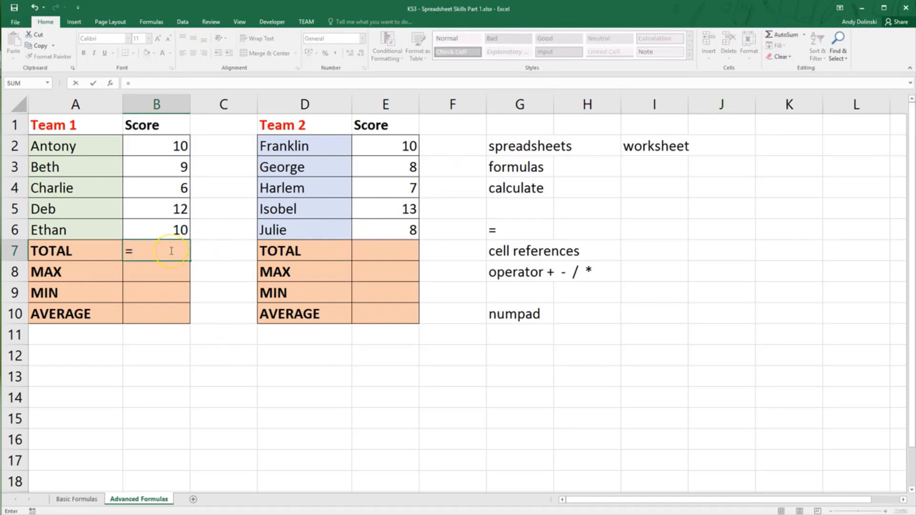
type("sum")
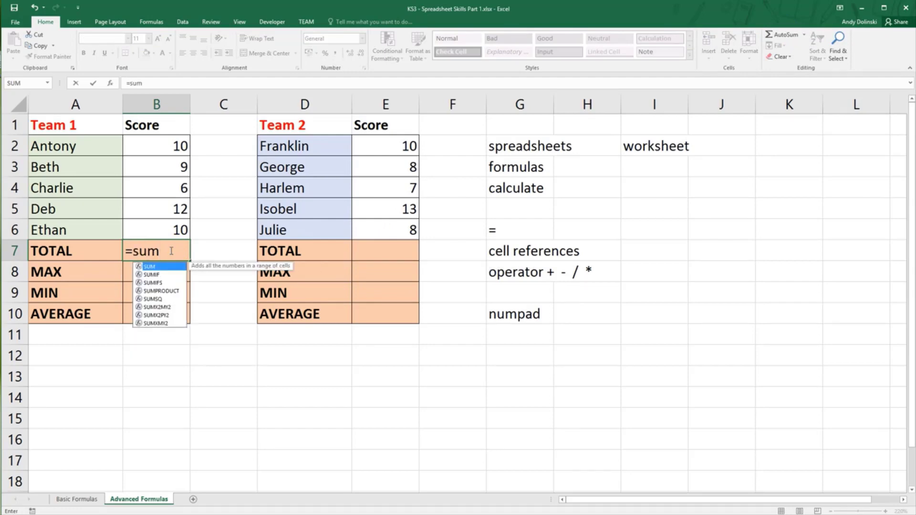
type("(")
key("BackSpace")
type("(")
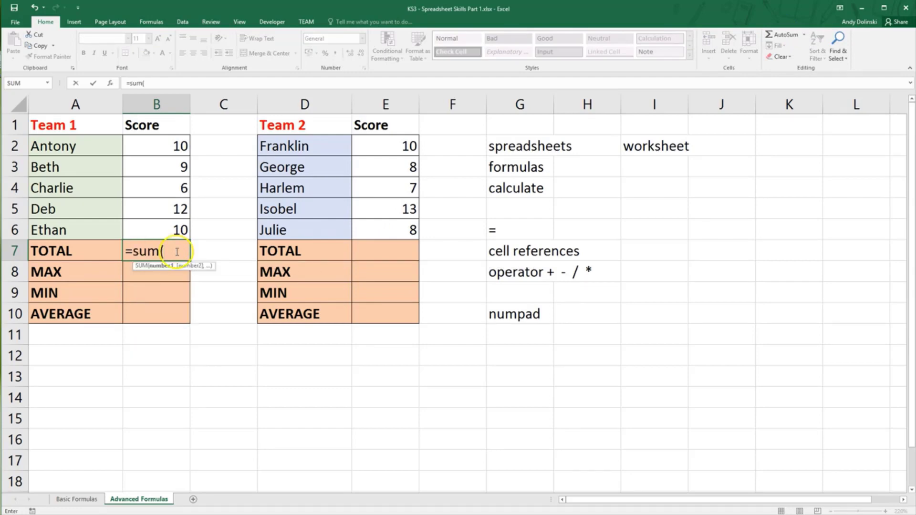
left_click_drag(178, 145, 164, 231)
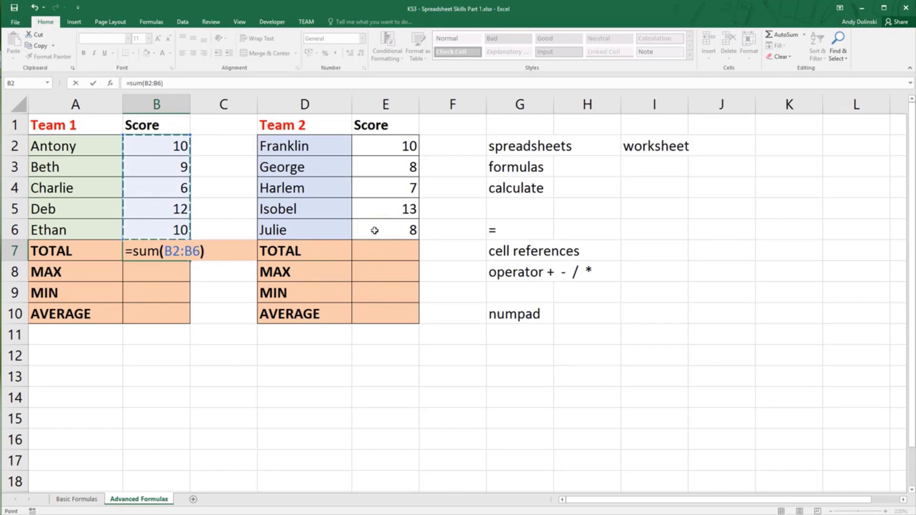
key("Return")
key("Up")
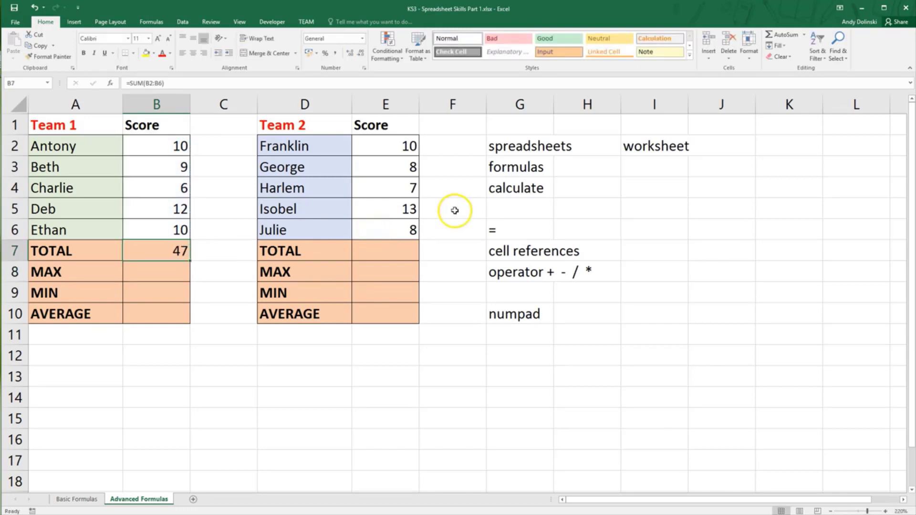
Total Team 2's scores in E7 with a hand-entered =SUM(E2:E6) formula and clear the cell again
left_click(370, 252)
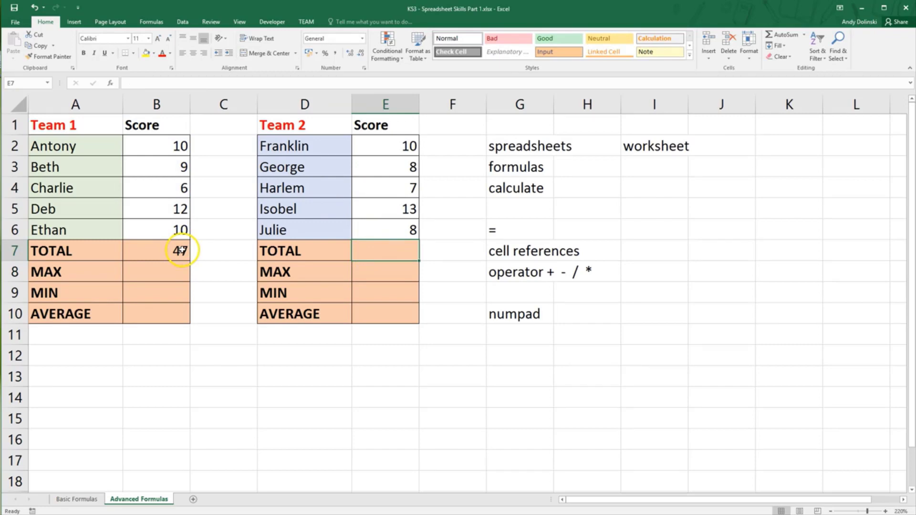
type("=sum(")
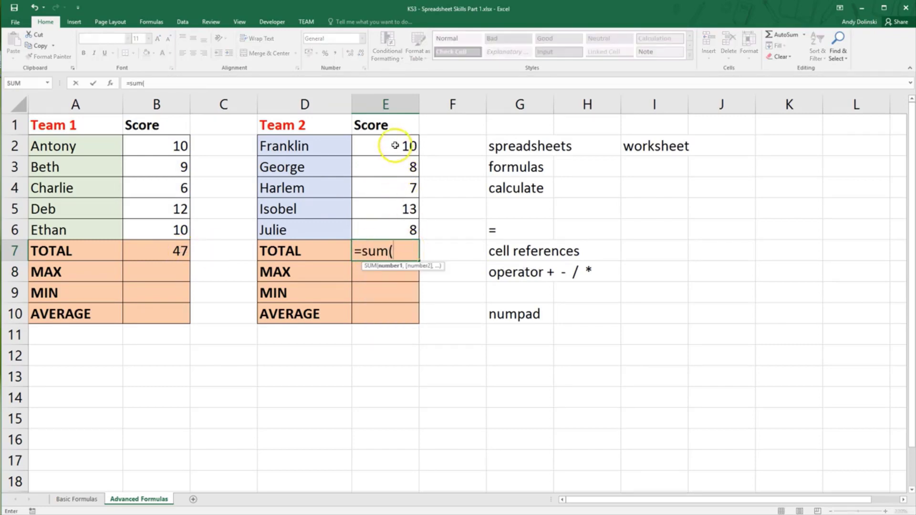
left_click_drag(395, 145, 394, 230)
key("Return")
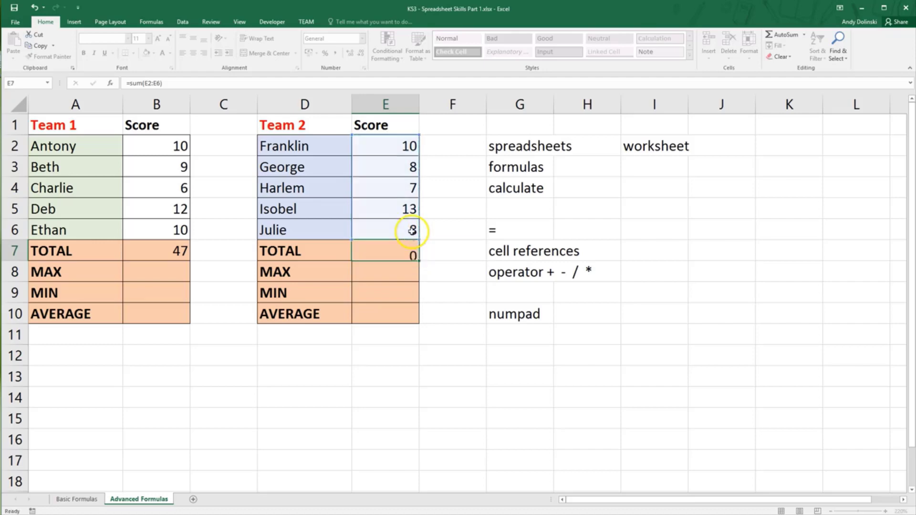
left_click(391, 252)
key("Delete")
key("Return")
Use AutoSum to total Team 2's scores E2:E6 in E7, highlighting the function name before accepting the formula
left_click(394, 254)
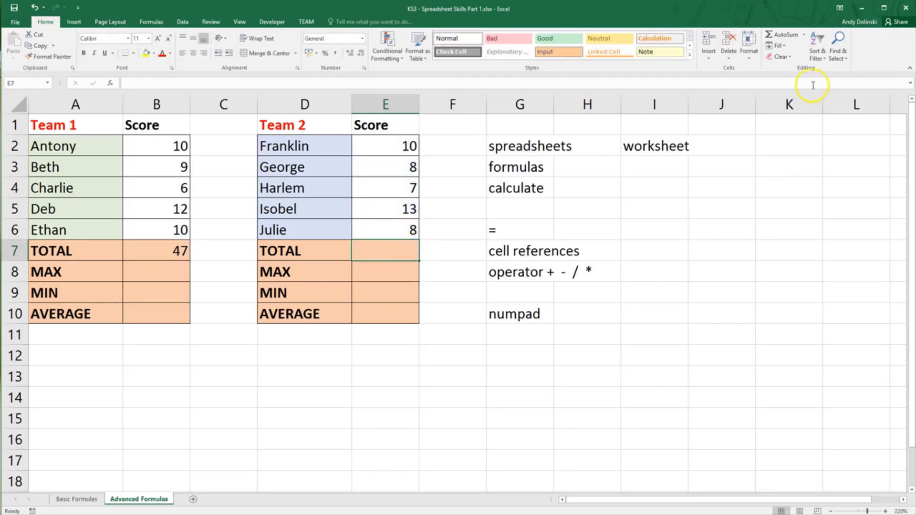
left_click(782, 38)
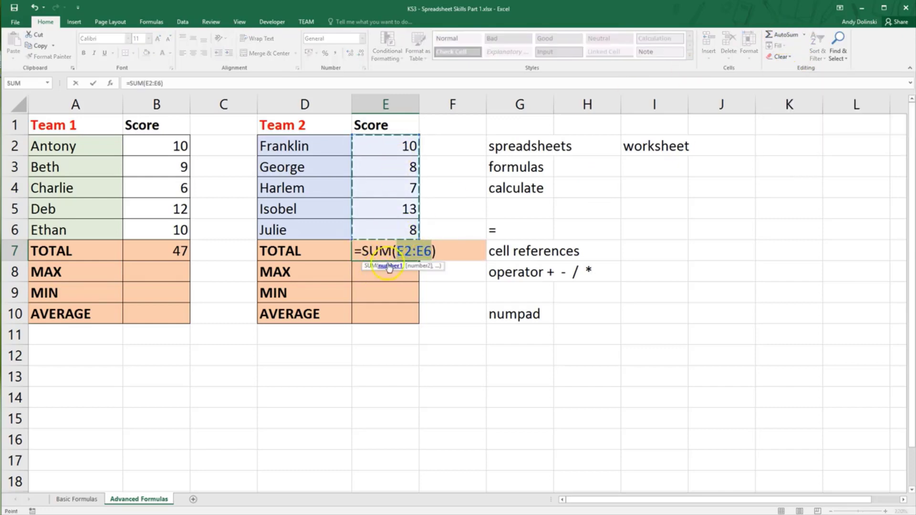
left_click(365, 252)
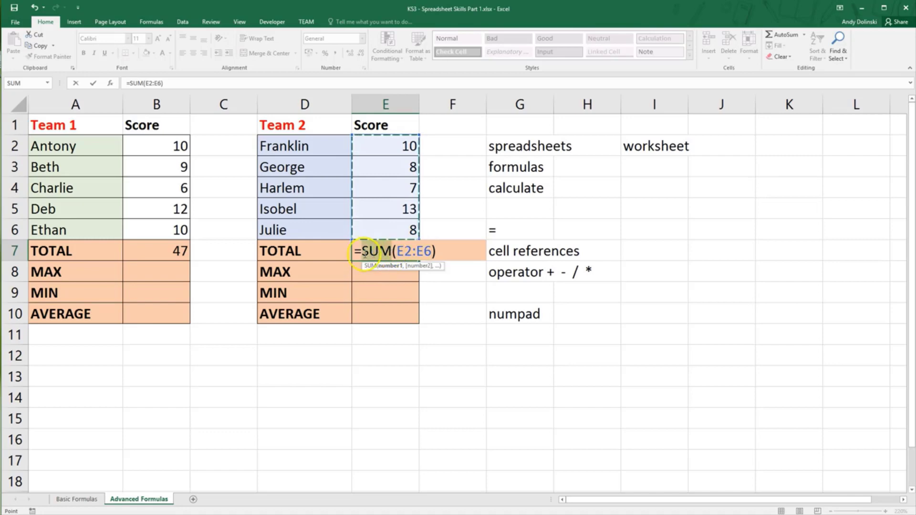
double_click(366, 253)
left_click(441, 252)
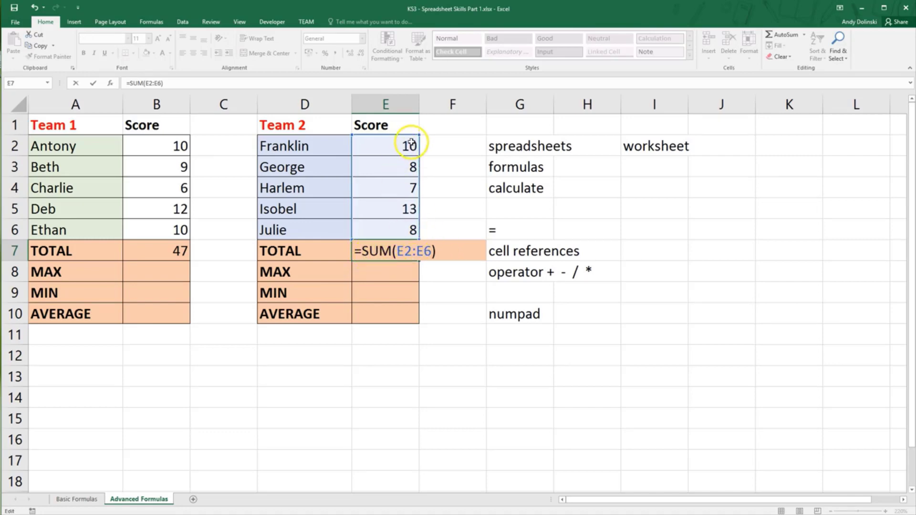
key("Return")
Add the key words range in I4 and data in I5, selecting the scores E2:E6 as the example for each
left_click(659, 181)
type("range")
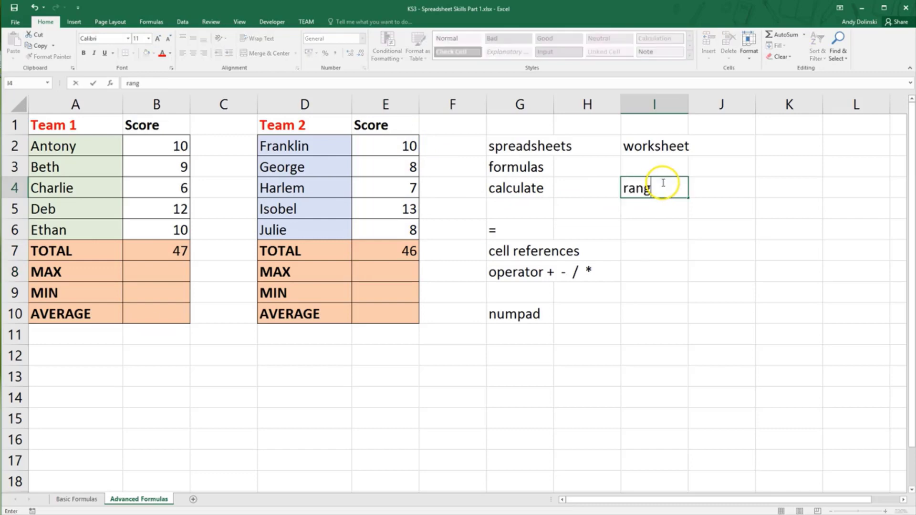
key("Return")
left_click_drag(404, 145, 380, 229)
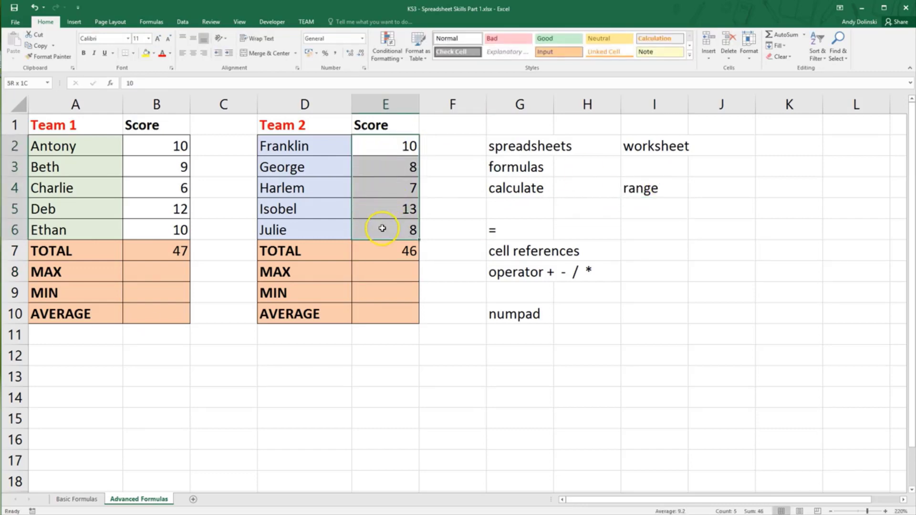
left_click(660, 211)
type("data")
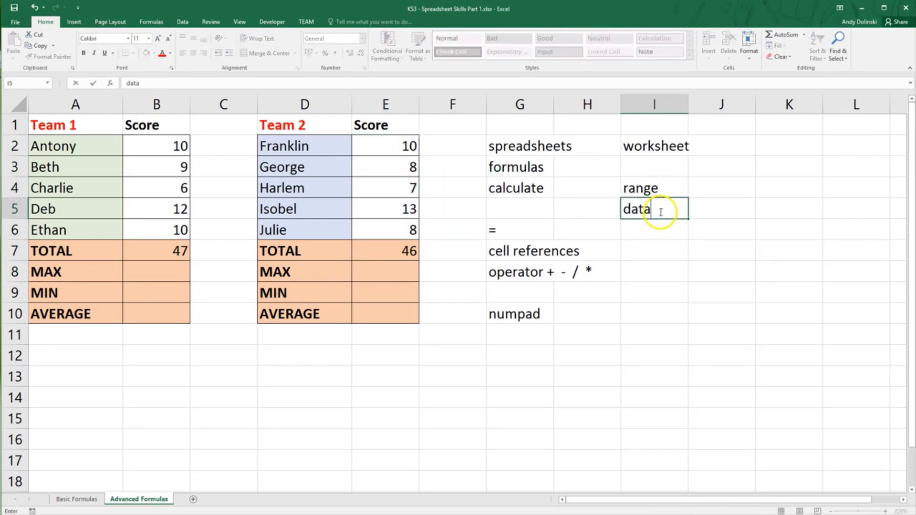
key("Return")
left_click_drag(375, 146, 388, 234)
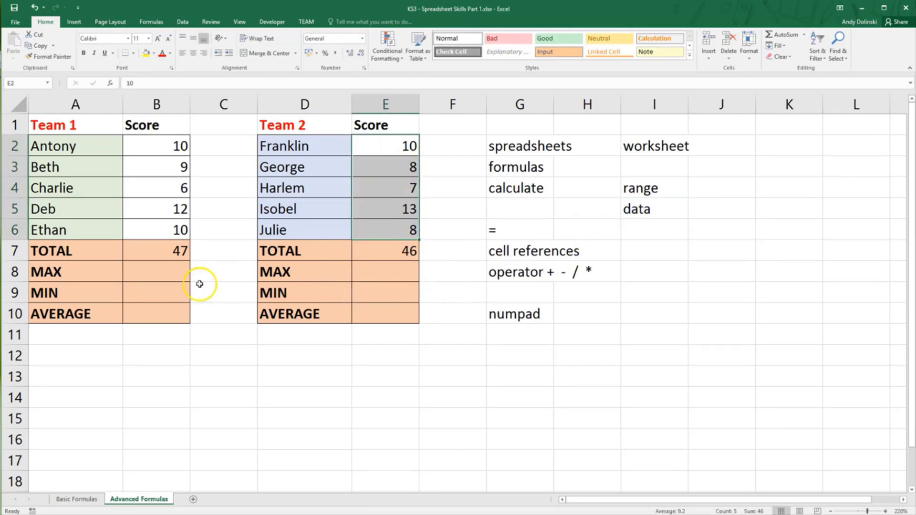
Find Team 1's highest score in B8 with =MAX(B2:B6) and select the matching score in the list
left_click(157, 273)
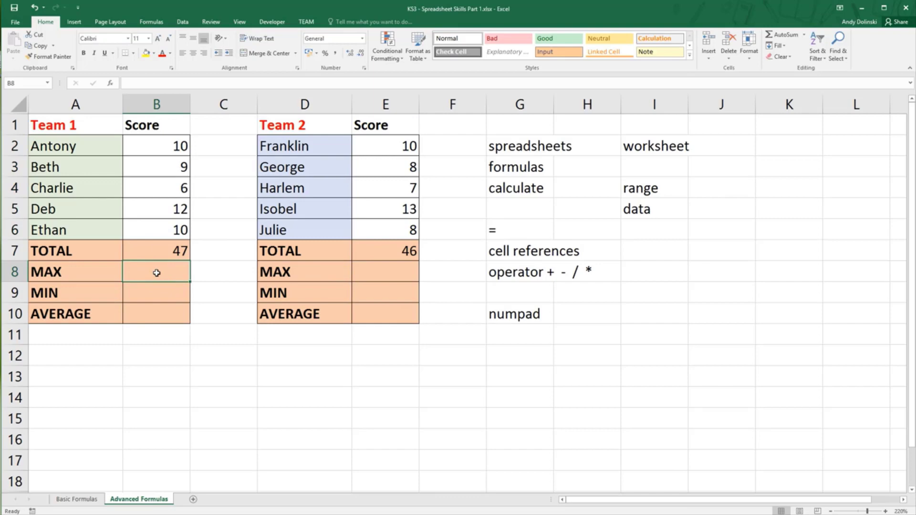
type("=")
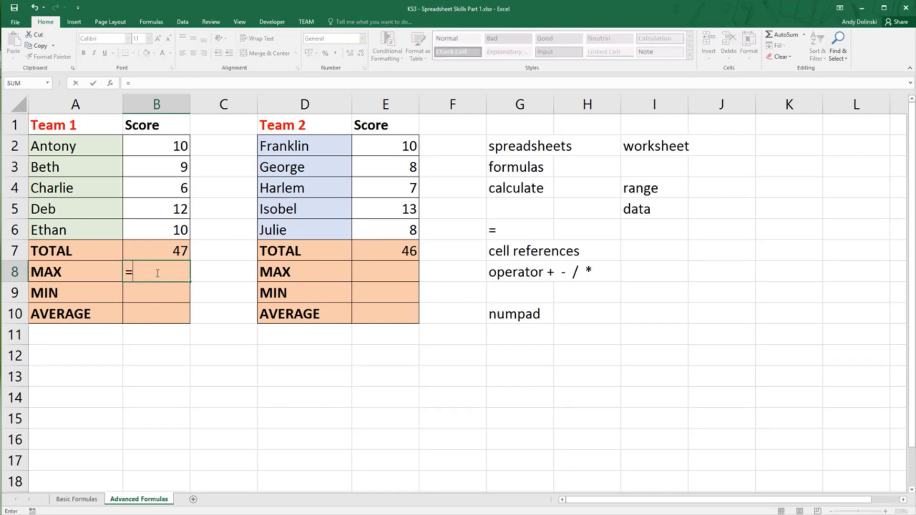
type("max(")
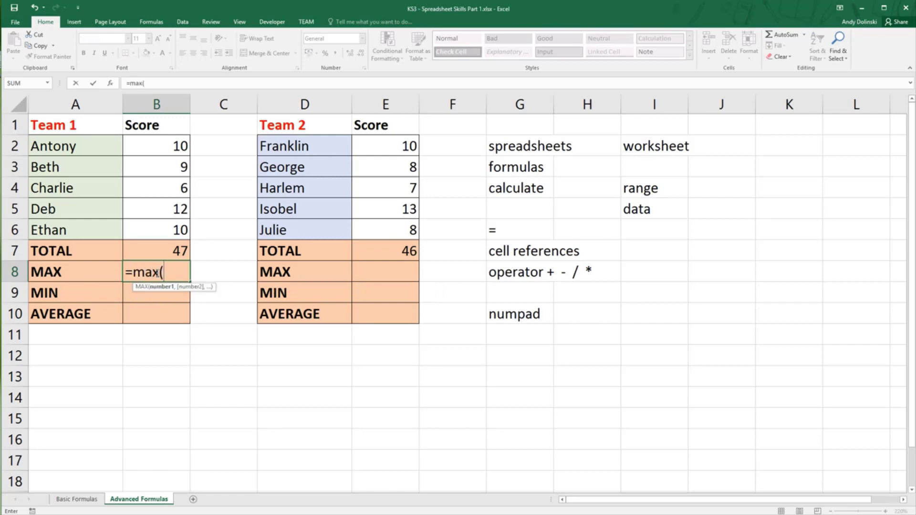
left_click_drag(178, 147, 170, 241)
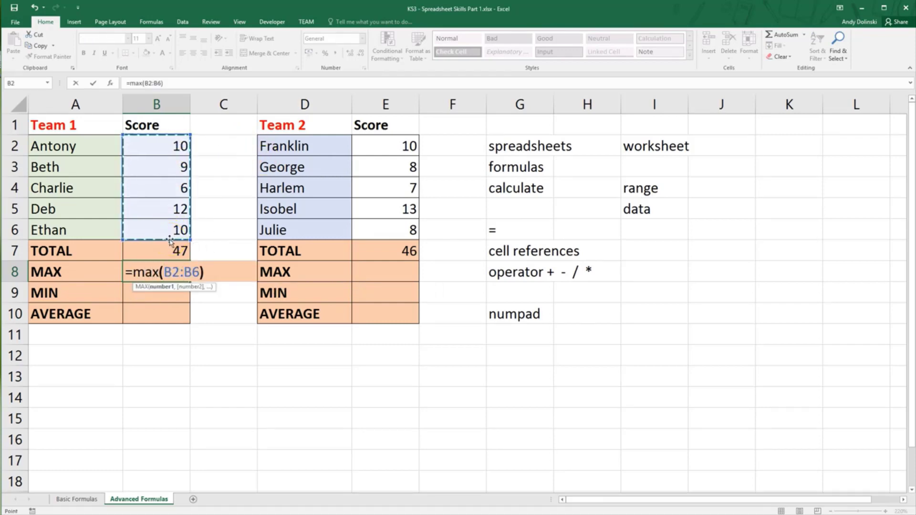
key("Return")
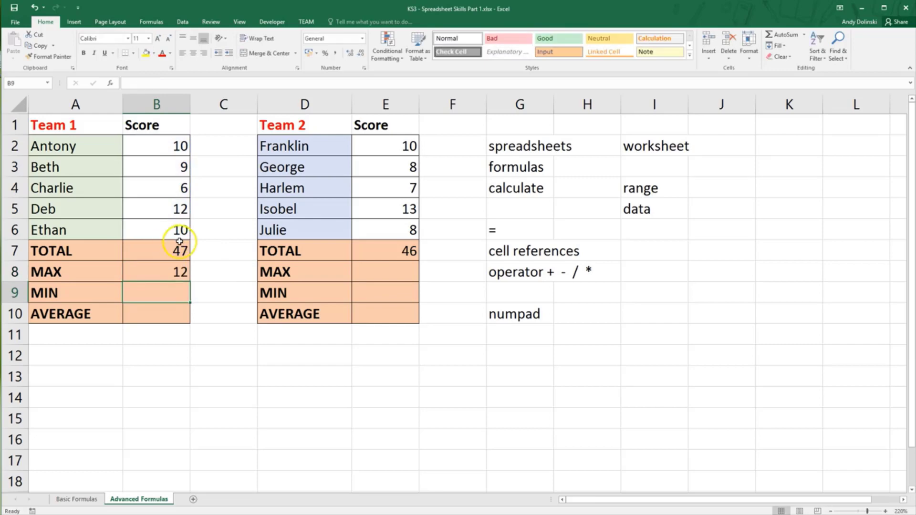
left_click(180, 213)
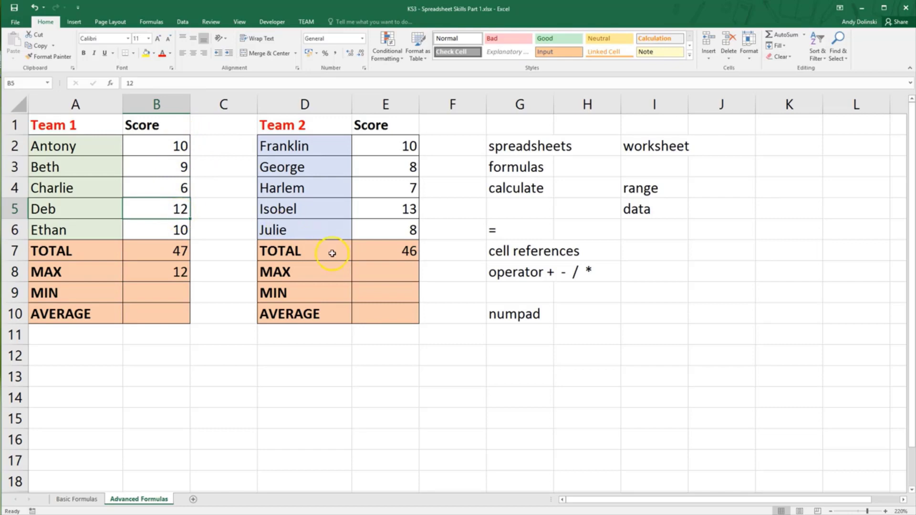
Find Team 2's highest score in E8 with =MAX(E2:E6) and highlight the matching player and score in row 5
left_click(389, 270)
type("=")
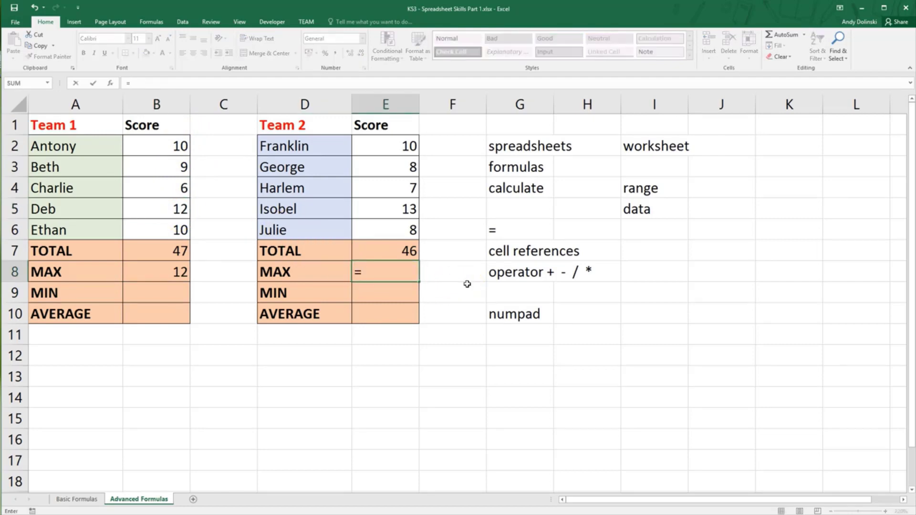
type("max(")
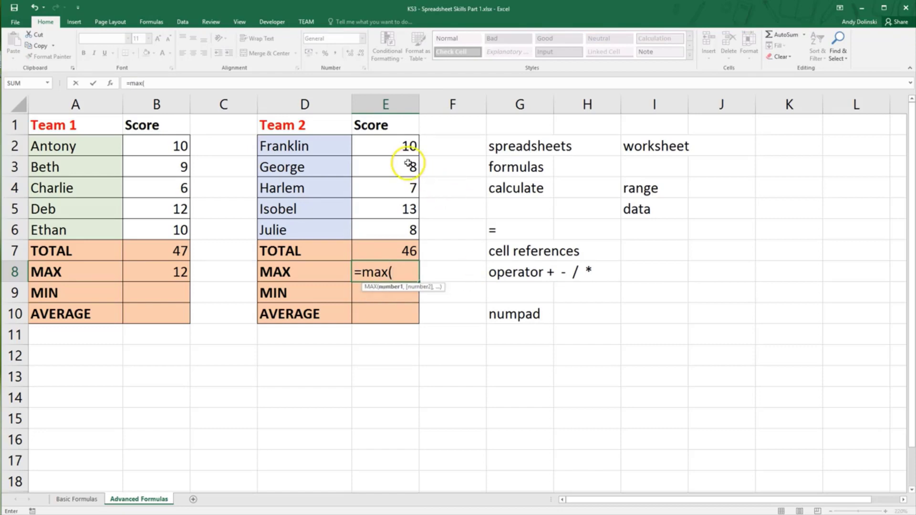
left_click_drag(407, 147, 395, 229)
type(")")
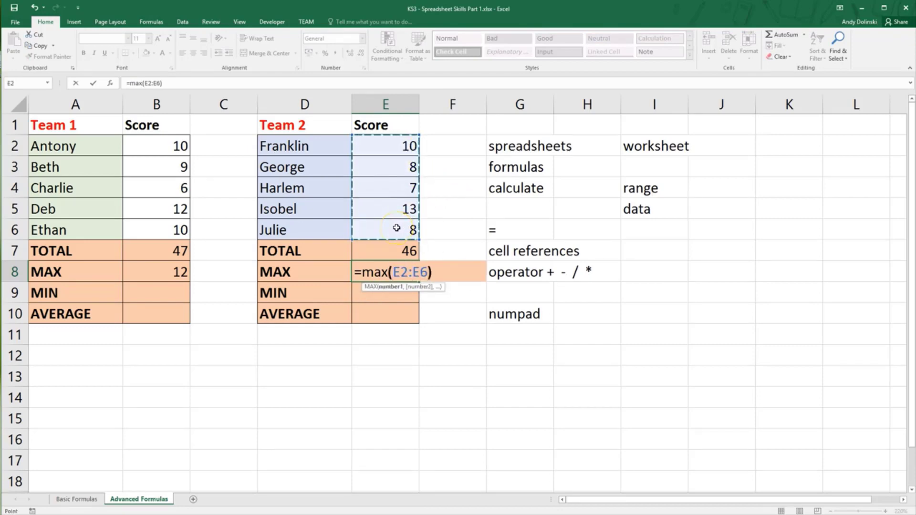
key("Return")
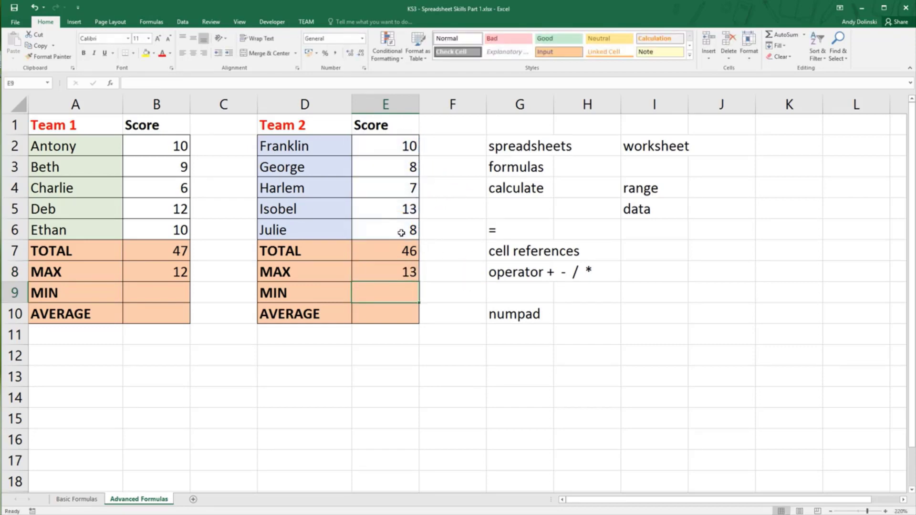
left_click(397, 277)
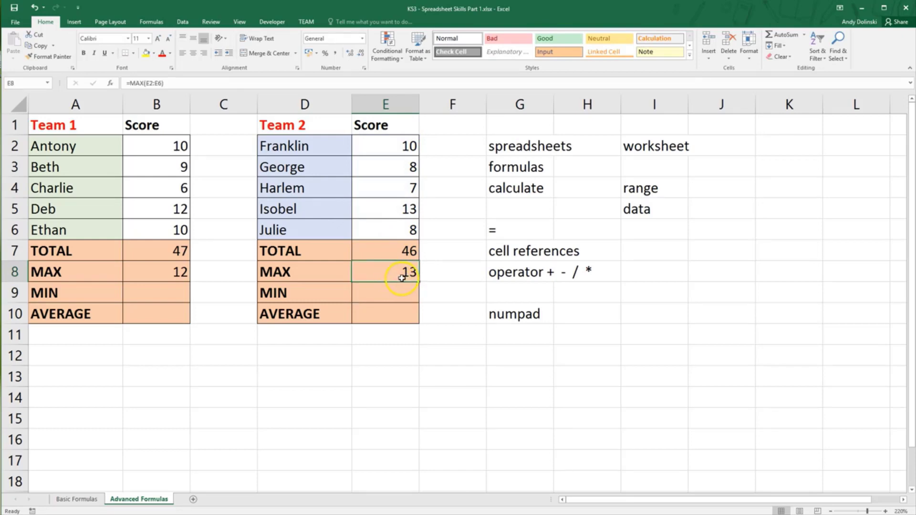
left_click_drag(399, 205, 303, 211)
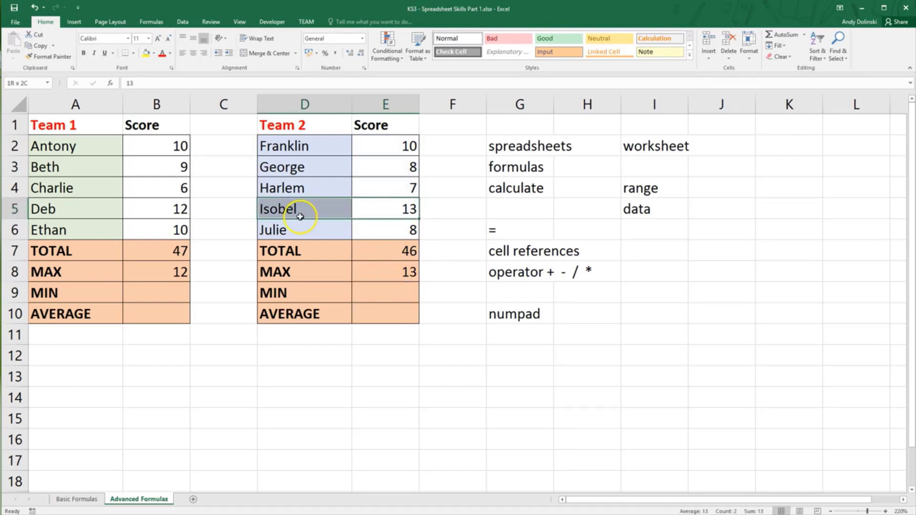
left_click(399, 205)
Find Team 1's lowest score in B9 with =MIN(B2:B6) and highlight the matching player and score in row 4
left_click(160, 292)
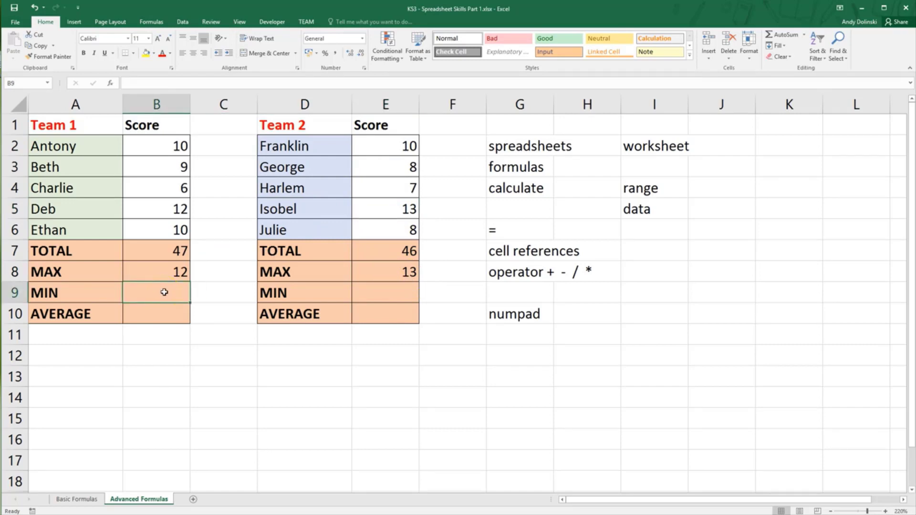
type("=min(")
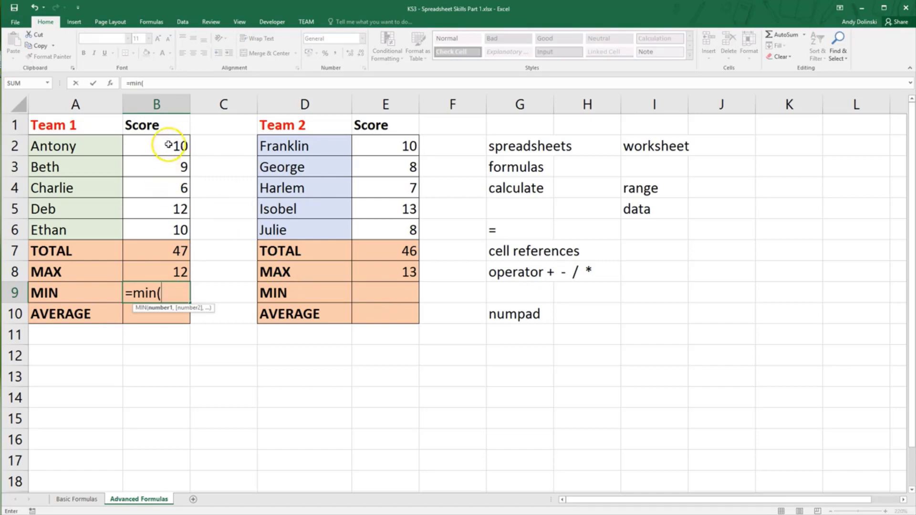
left_click_drag(180, 143, 164, 233)
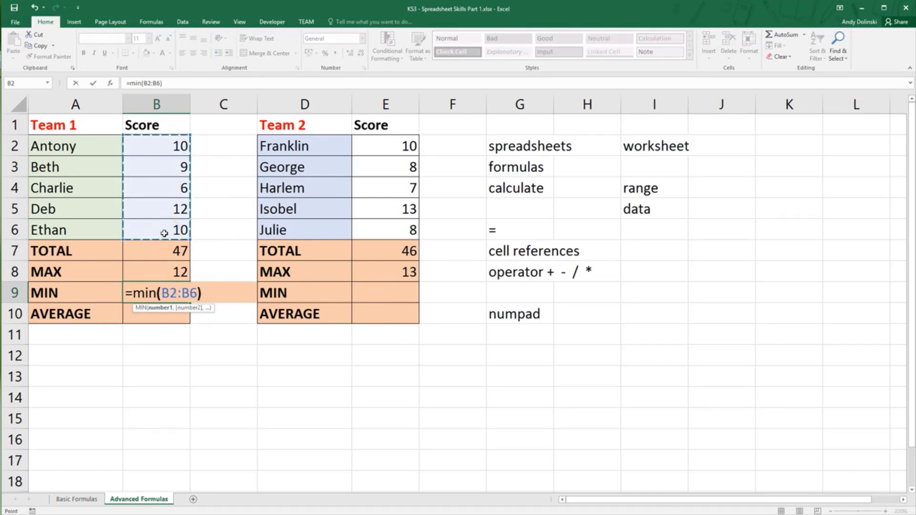
type(")")
key("Return")
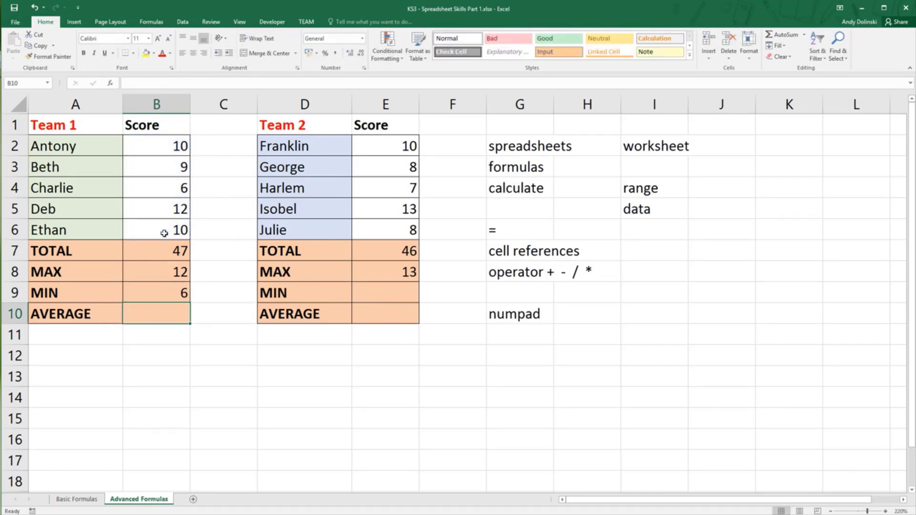
left_click(87, 189)
left_click_drag(86, 189, 171, 188)
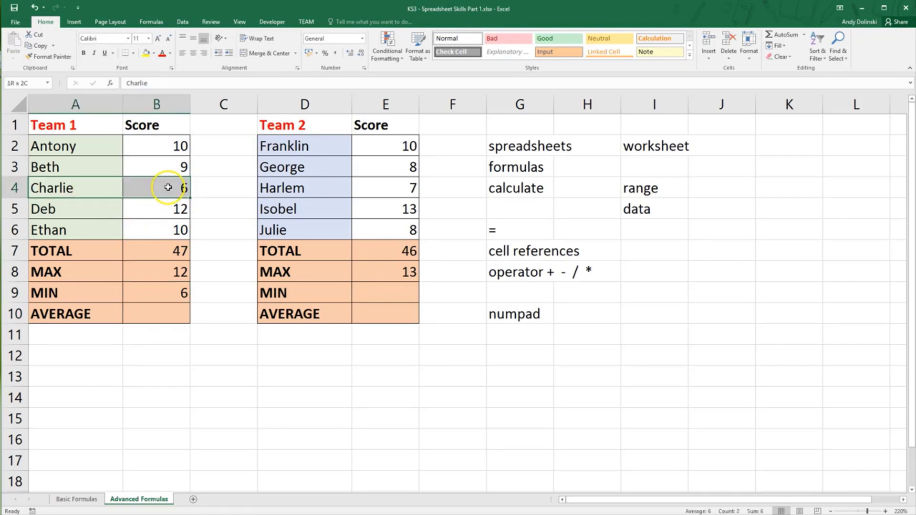
Enter =SUM(E2:E6) in Team 2's MIN cell E9
left_click(387, 295)
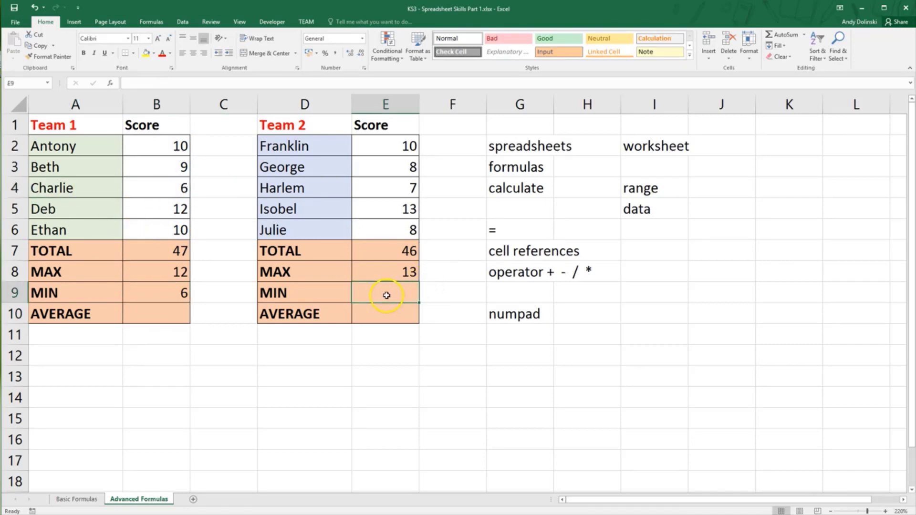
type("=sum(")
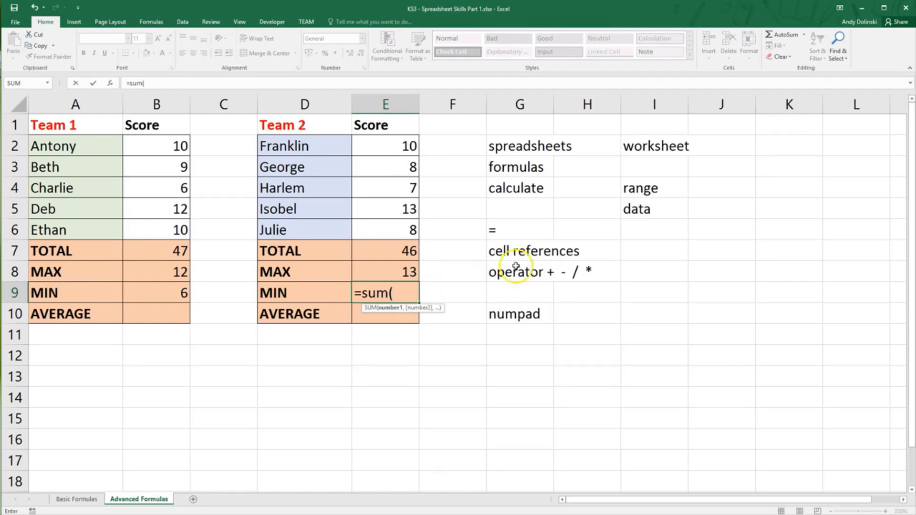
left_click_drag(400, 145, 389, 230)
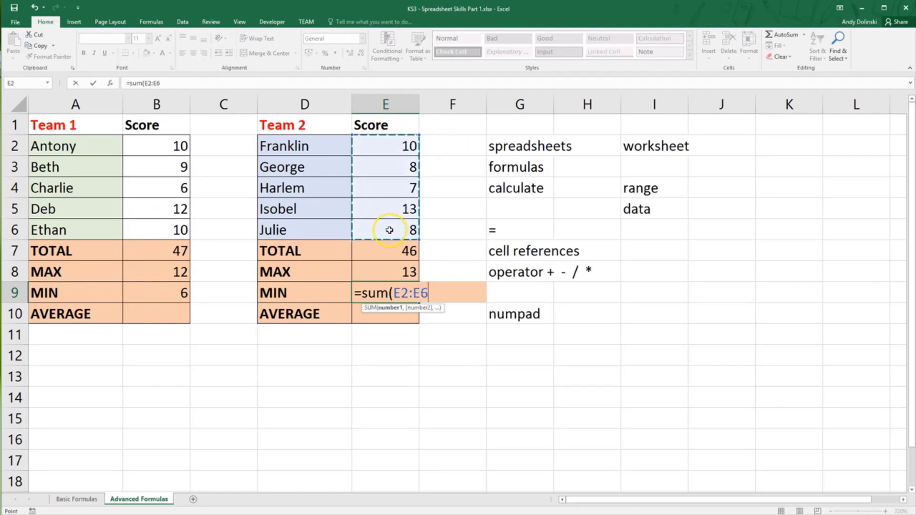
key("Return")
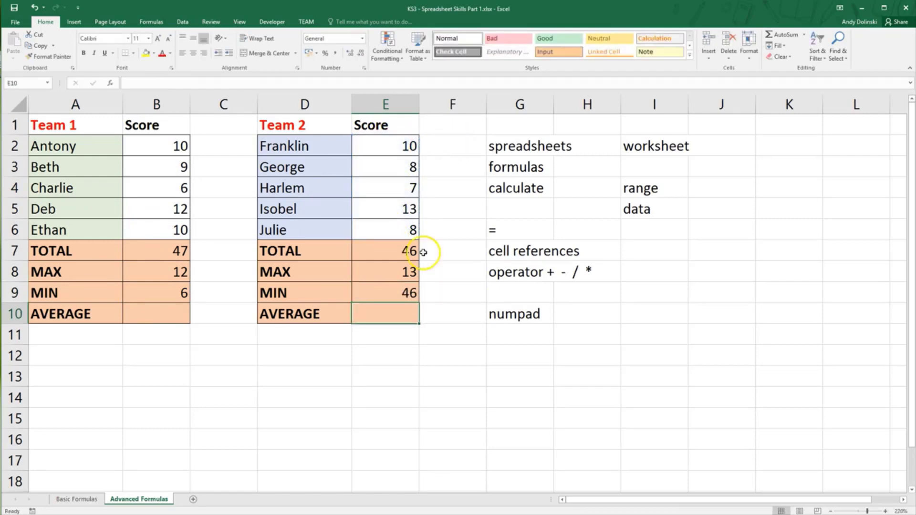
Replace the formula in E9 with =MIN(E2:E6) to find Team 2's lowest score
left_click(400, 296)
left_click_drag(133, 83, 260, 86)
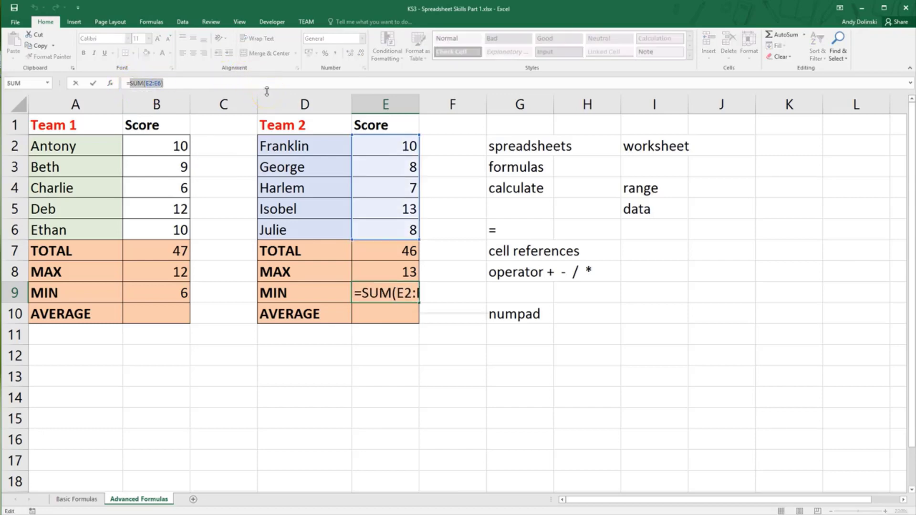
type("min(")
left_click(396, 144)
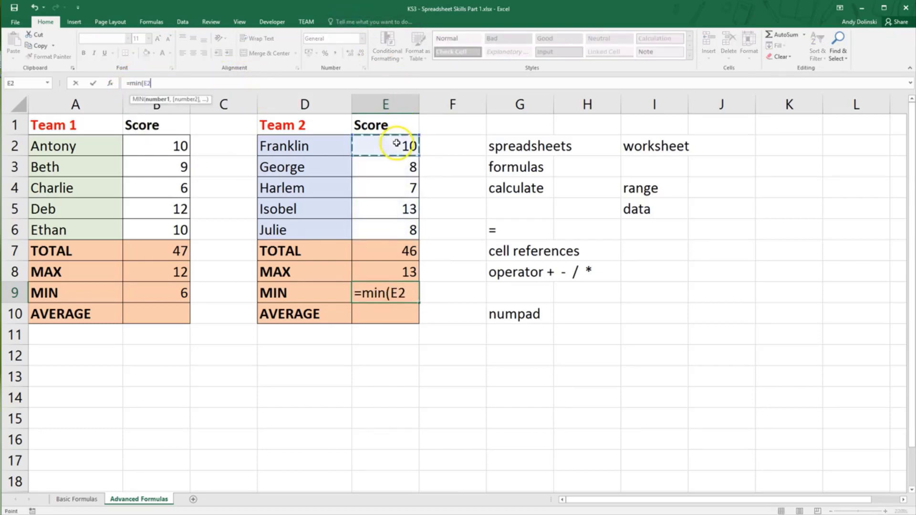
left_click_drag(397, 143, 406, 235)
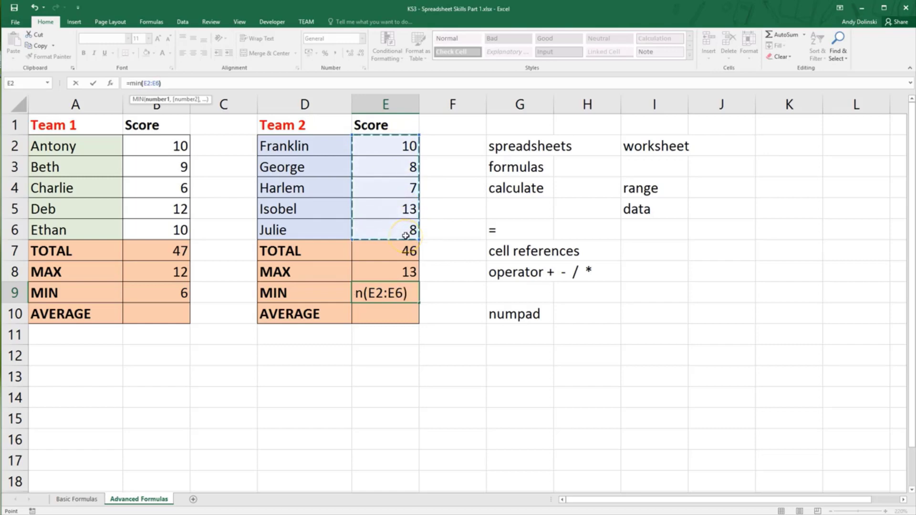
type(")")
key("Return")
left_click(382, 292)
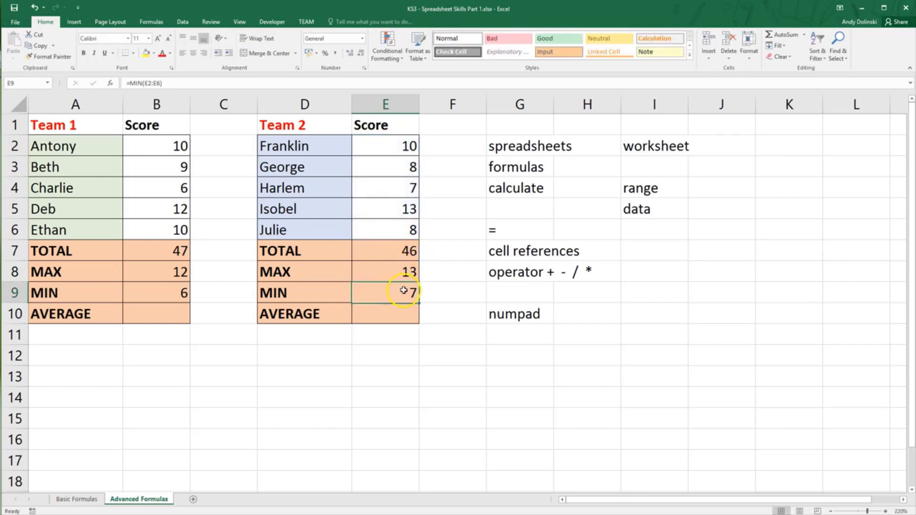
Calculate Team 1's average score in B10 with =AVERAGE(B2:B6)
left_click(182, 324)
type("=")
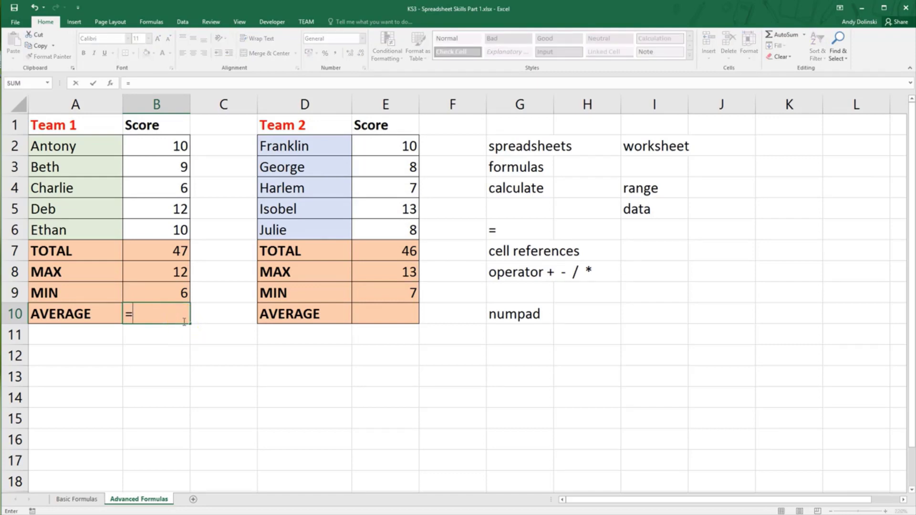
type("avear")
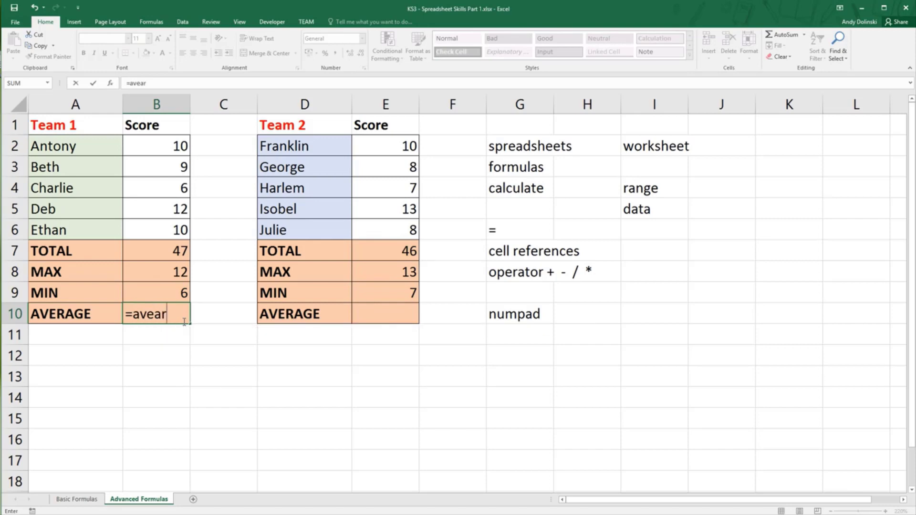
key("BackSpace")
key("BackSpace")
type("rage(")
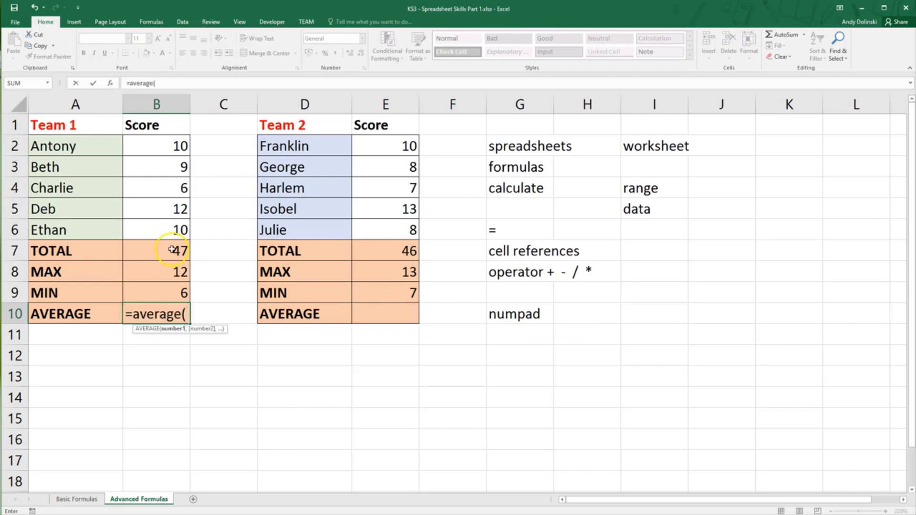
left_click_drag(180, 146, 177, 229)
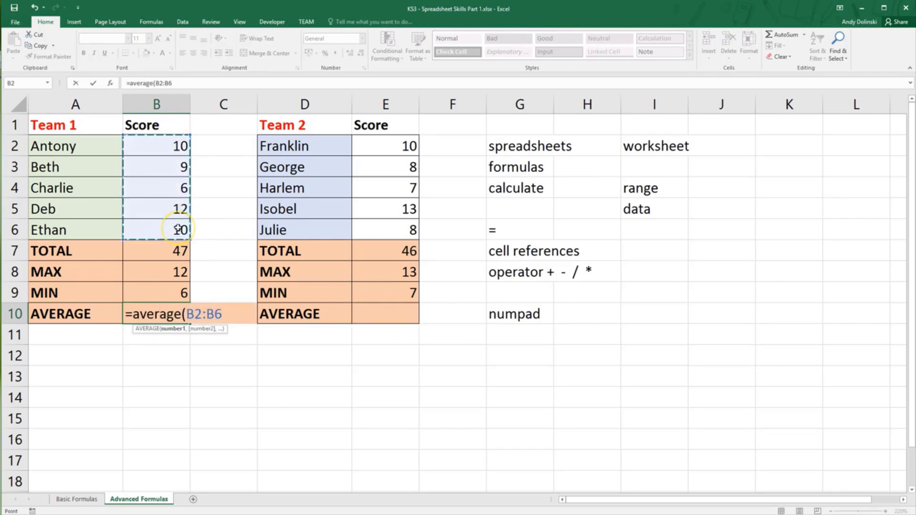
type(")")
key("Return")
Calculate Team 2's average score in E10 with =AVERAGE(E2:E6)
key("Up")
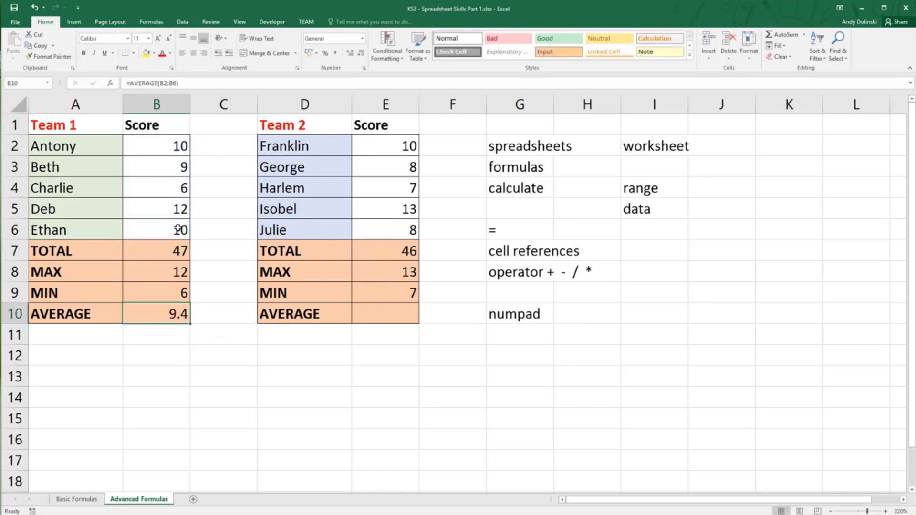
key("Right")
key("Right")
key("Right")
type("=")
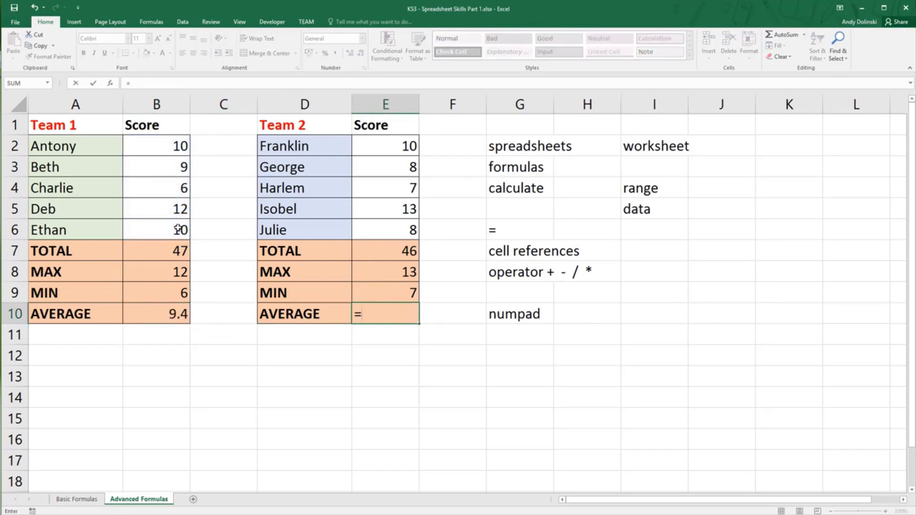
type("average")
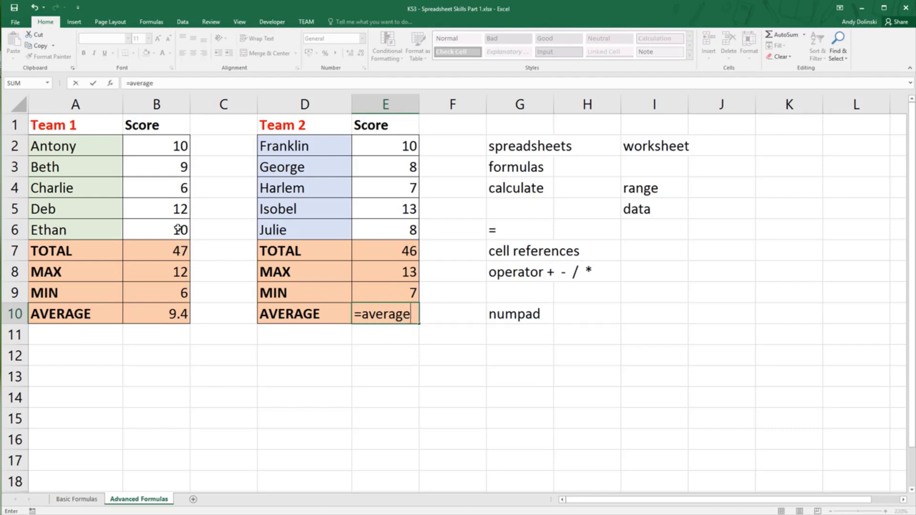
type("*")
key("BackSpace")
type("(")
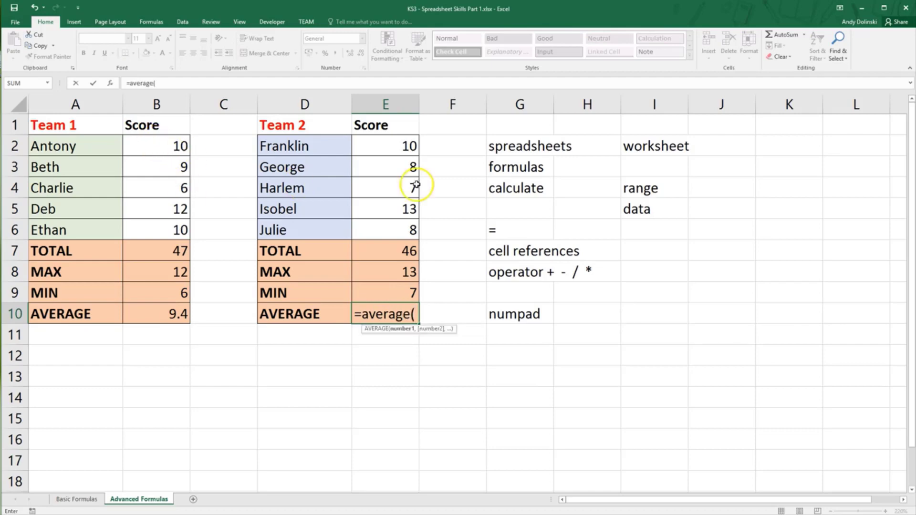
left_click_drag(407, 146, 412, 232)
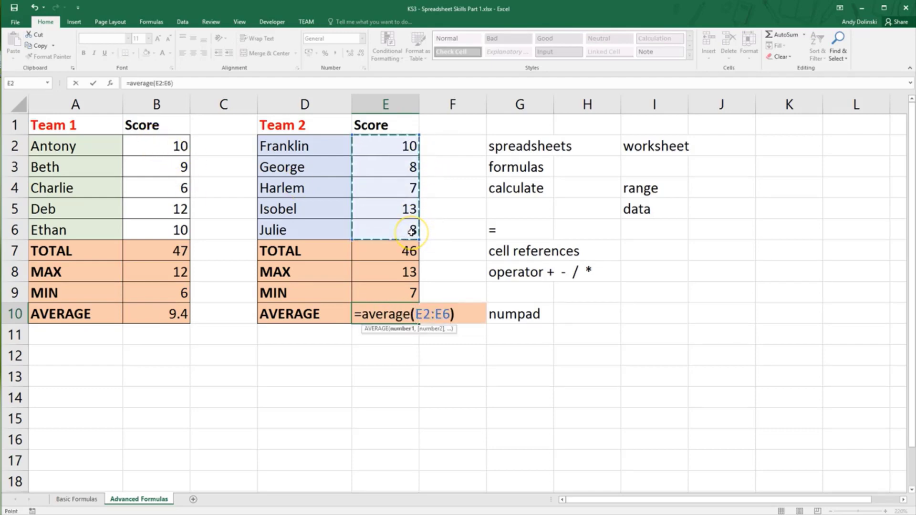
key("Return")
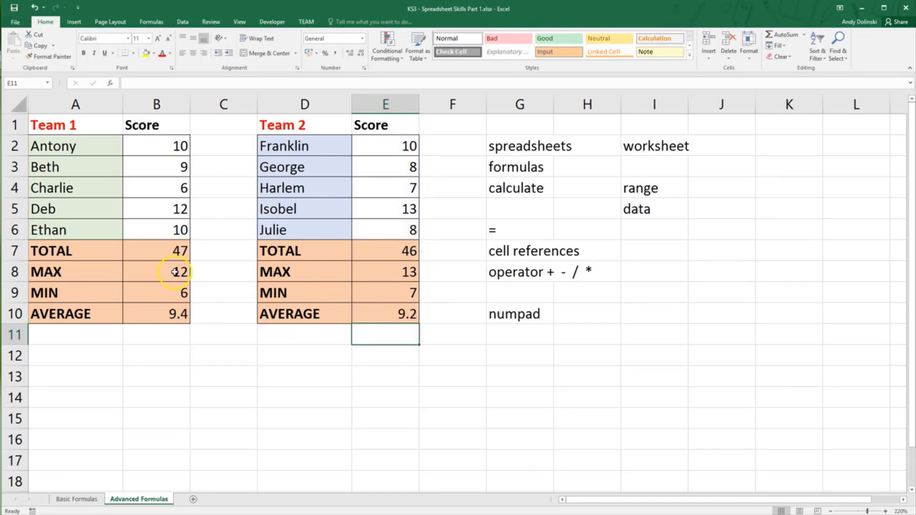
Review the SUM, MAX, MIN and AVERAGE formulas for Team 1 in cells B7 to B10
left_click(167, 252)
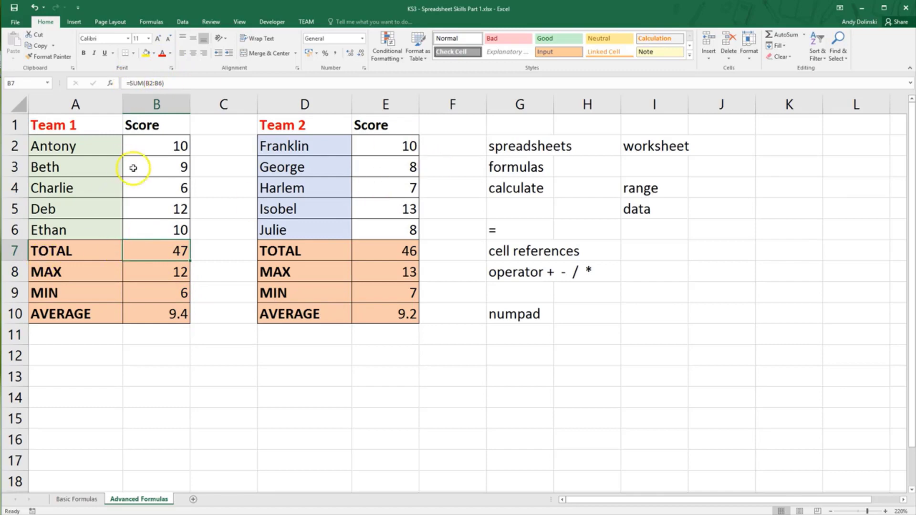
left_click(161, 277)
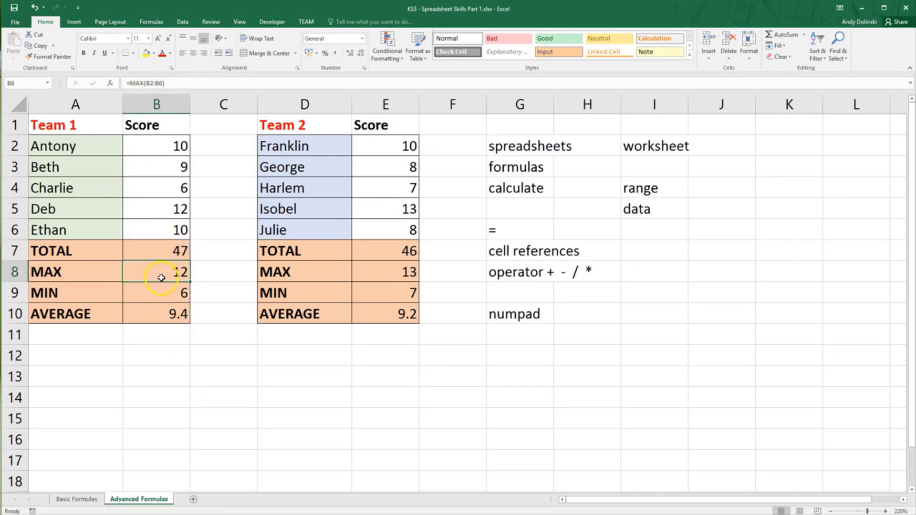
left_click(180, 297)
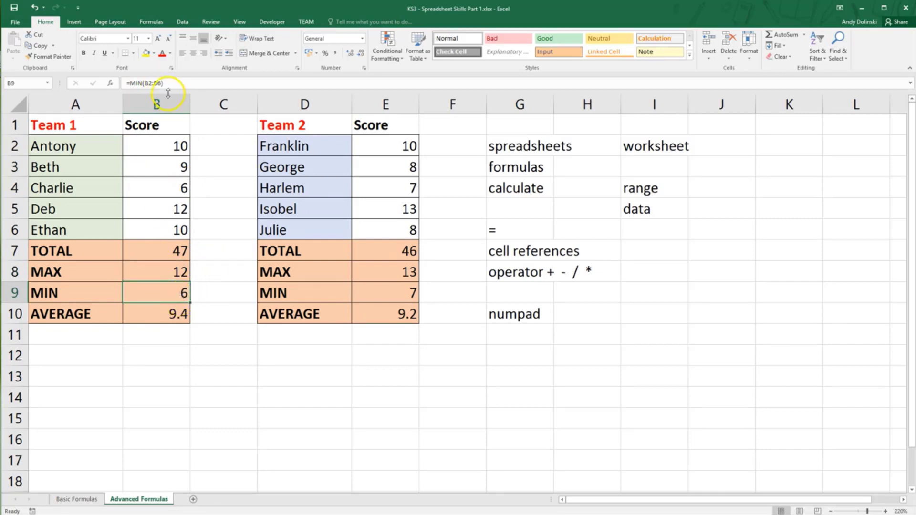
left_click(178, 318)
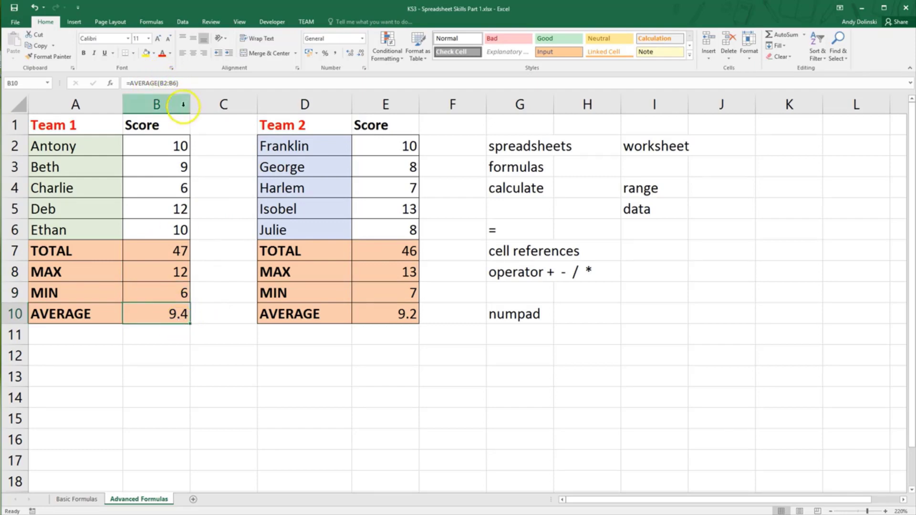
left_click(165, 253)
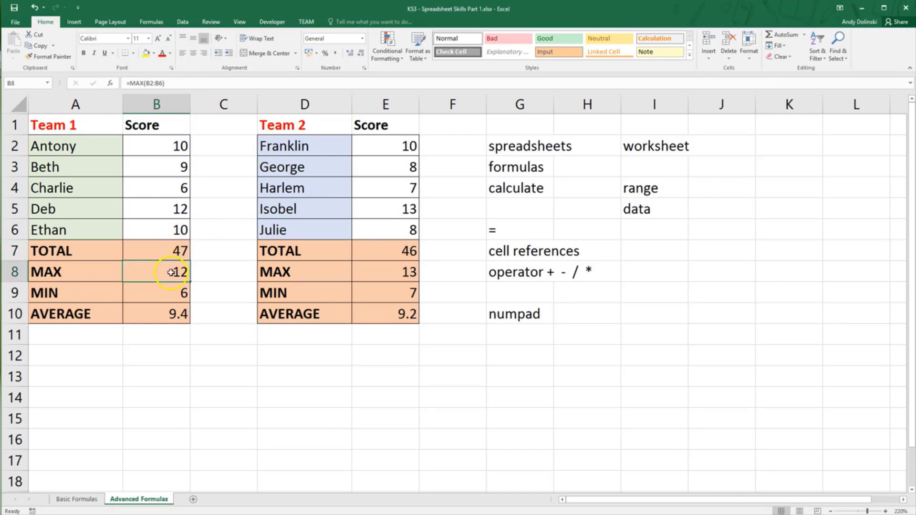
left_click(166, 322)
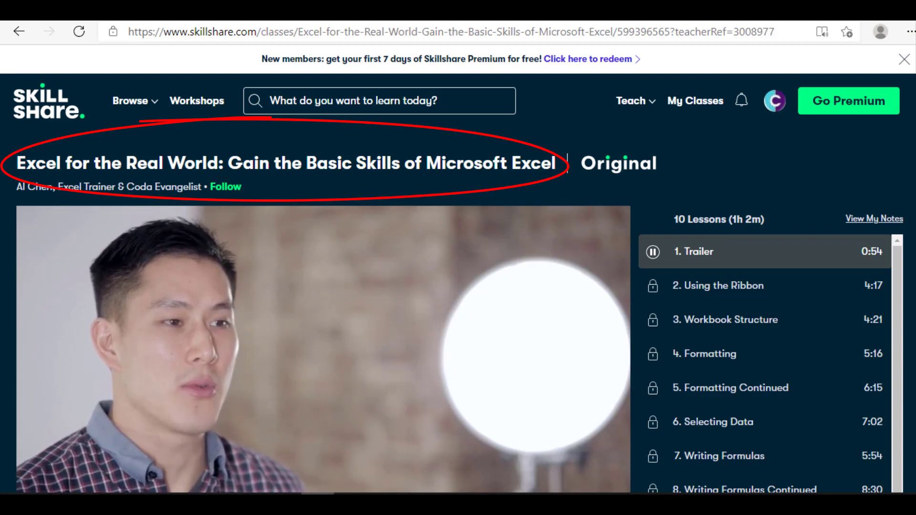
Look through the Skillshare class page Excel for the Real World, from its lesson list and description to class projects and related classes
scroll(459, 267, "down", 3)
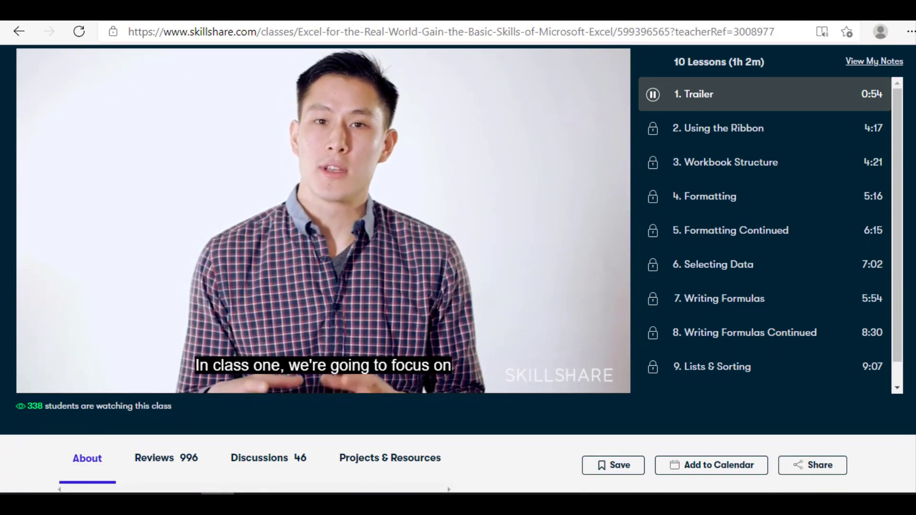
scroll(458, 265, "down", 1)
scroll(458, 265, "down", 1)
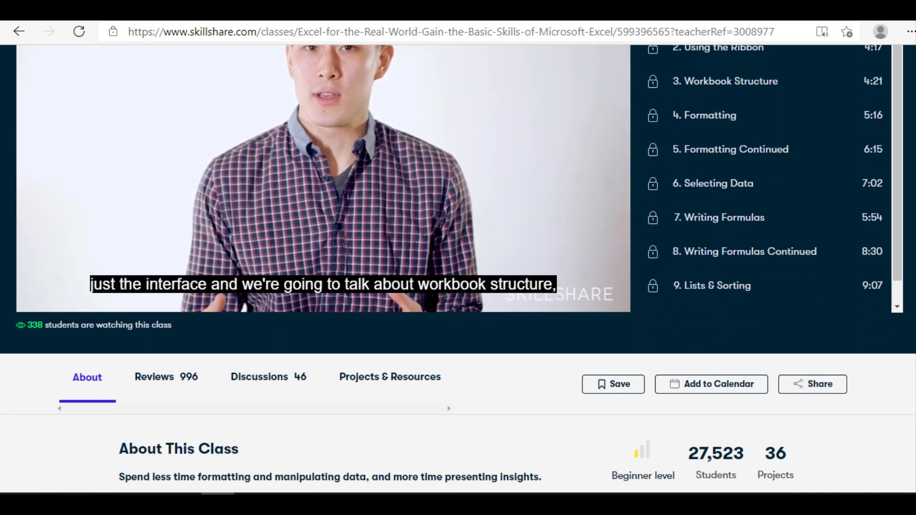
scroll(458, 265, "down", 4)
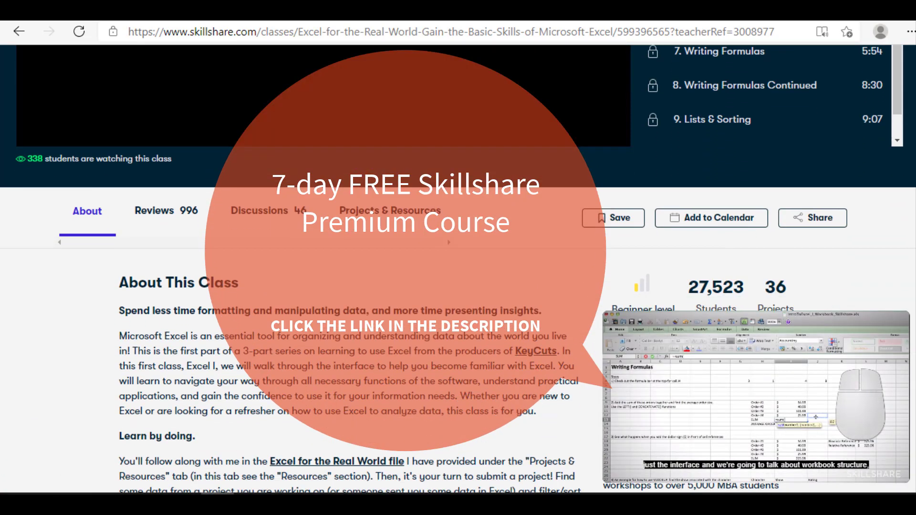
scroll(449, 171, "down", 1)
scroll(458, 267, "down", 3)
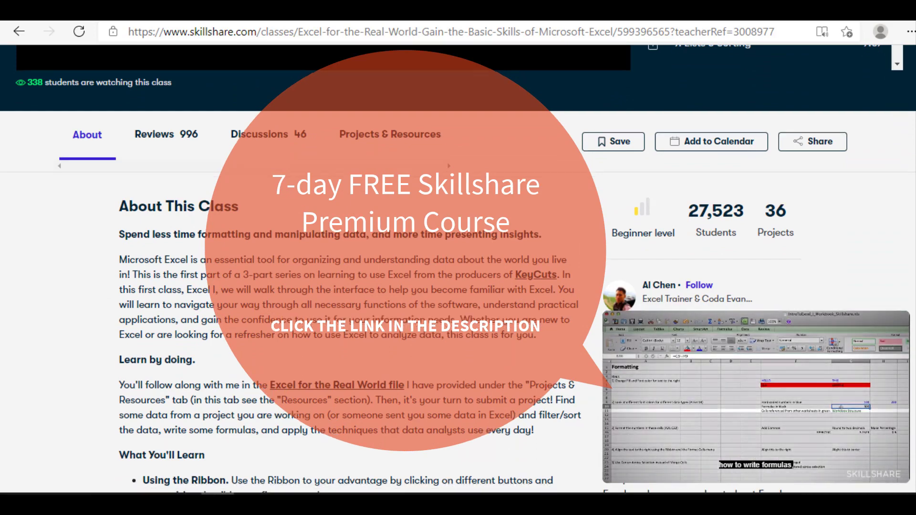
scroll(458, 267, "down", 5)
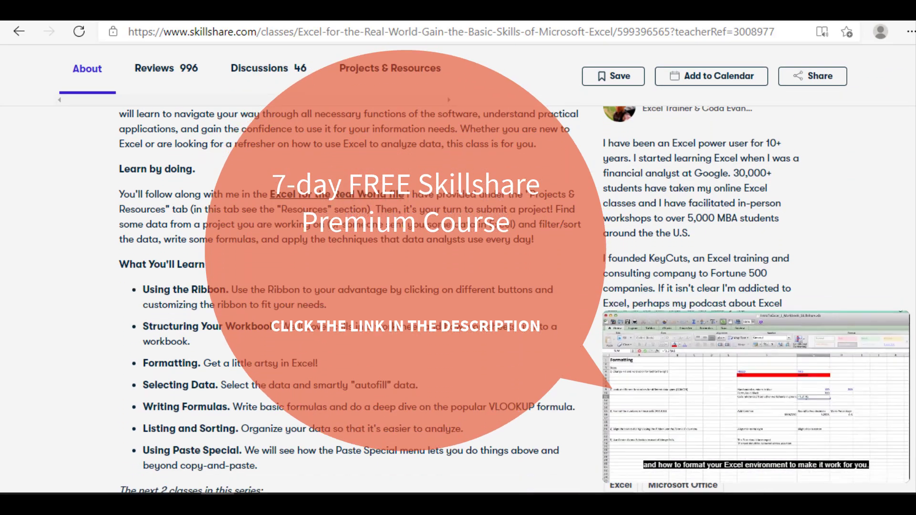
scroll(459, 267, "down", 4)
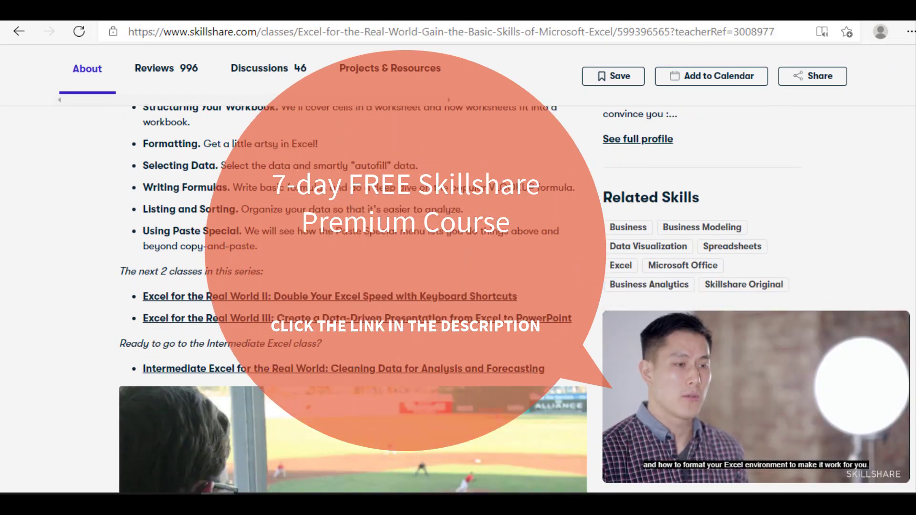
scroll(458, 267, "down", 4)
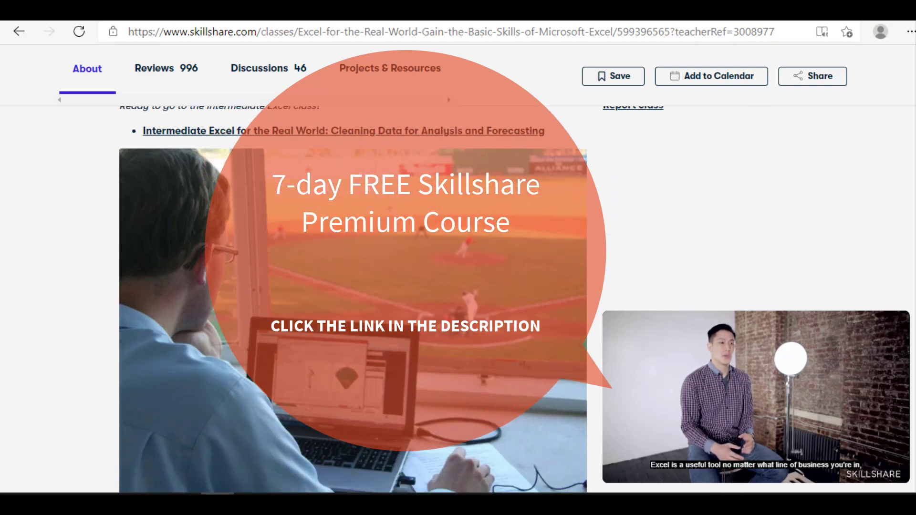
scroll(458, 267, "down", 6)
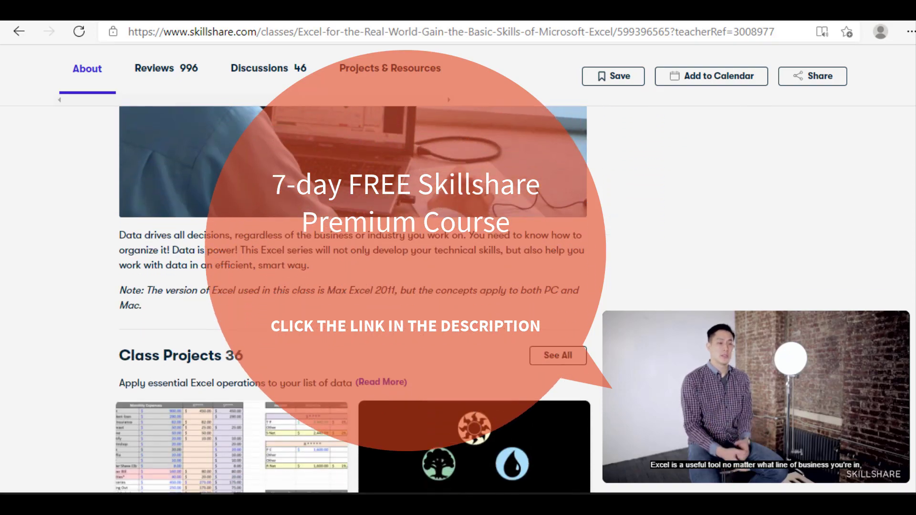
scroll(458, 267, "down", 4)
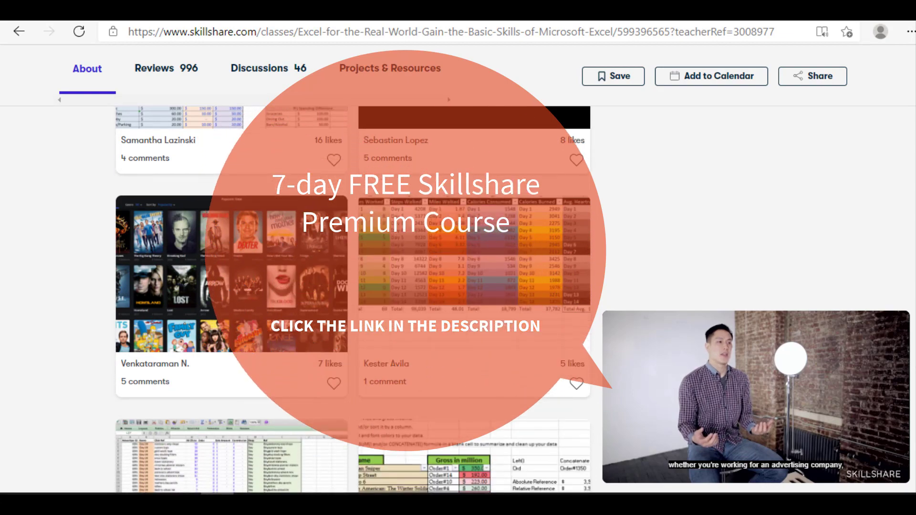
scroll(458, 268, "down", 6)
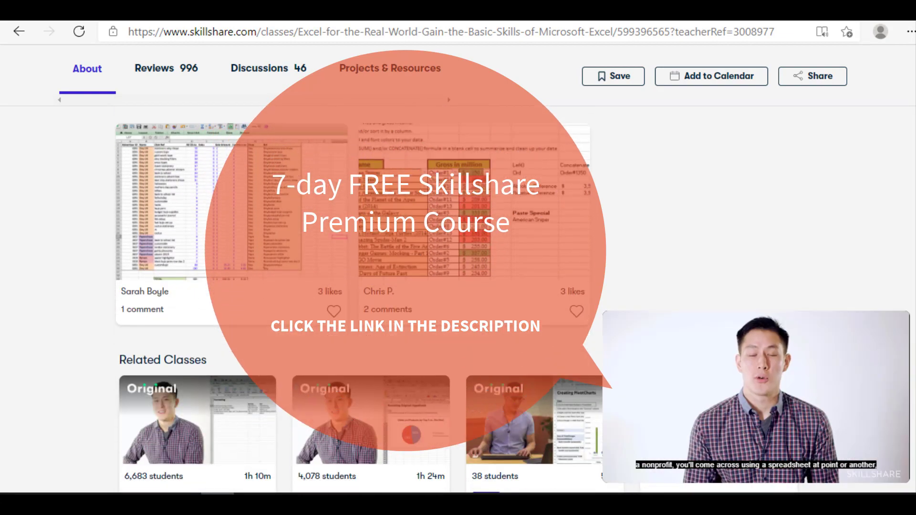
scroll(458, 267, "down", 1)
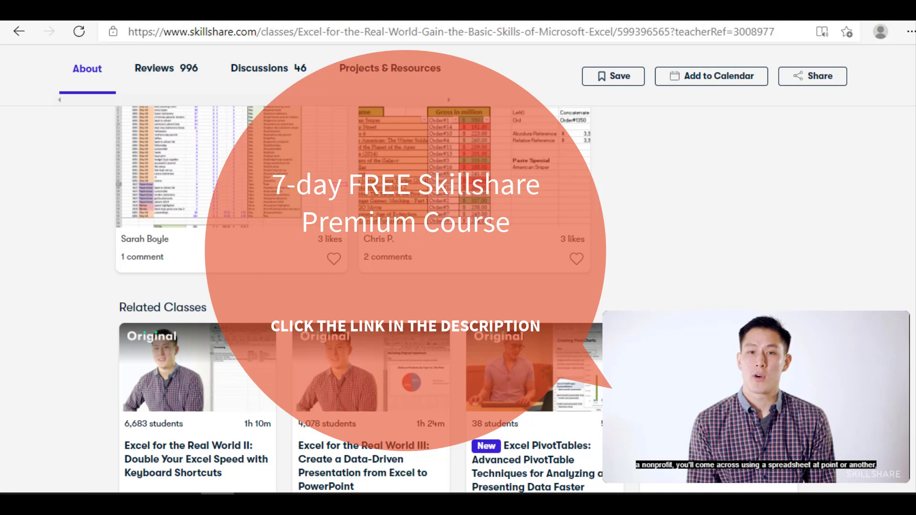